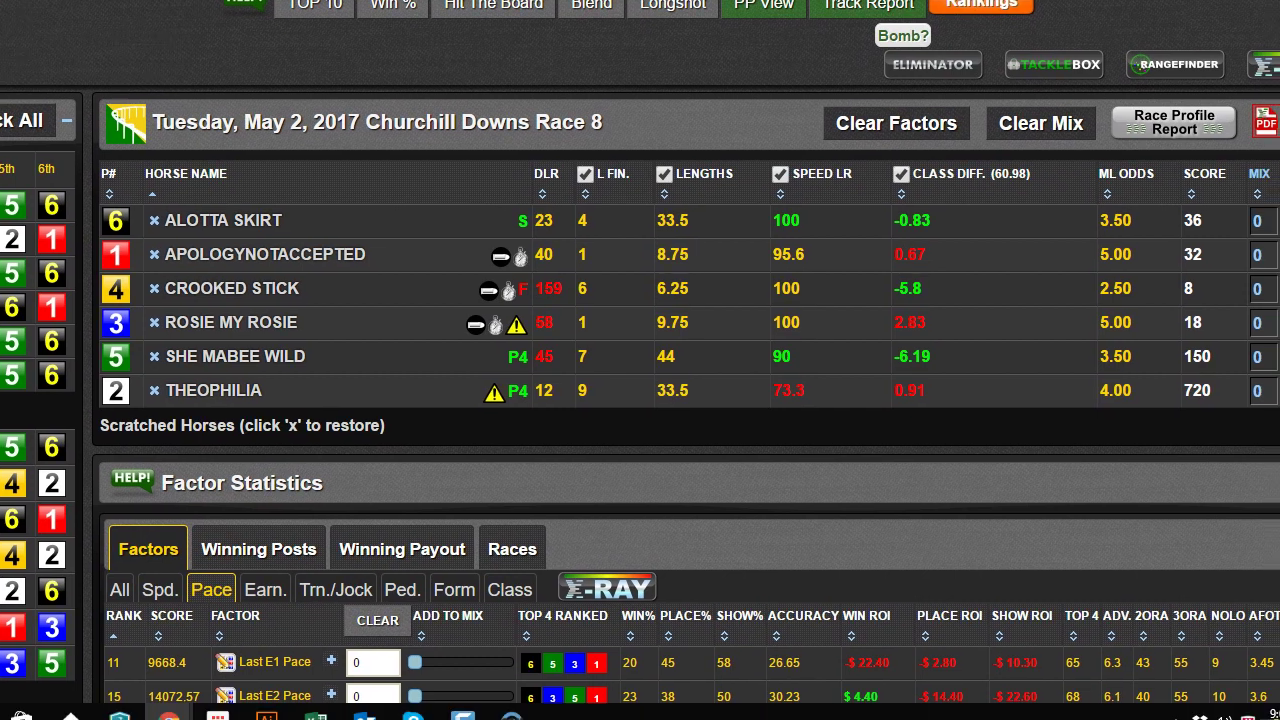
# - Show all factors in Factor Statistics sorted by rank in ascending order, and look through the list
pyautogui.scroll(-3, 650, 70)
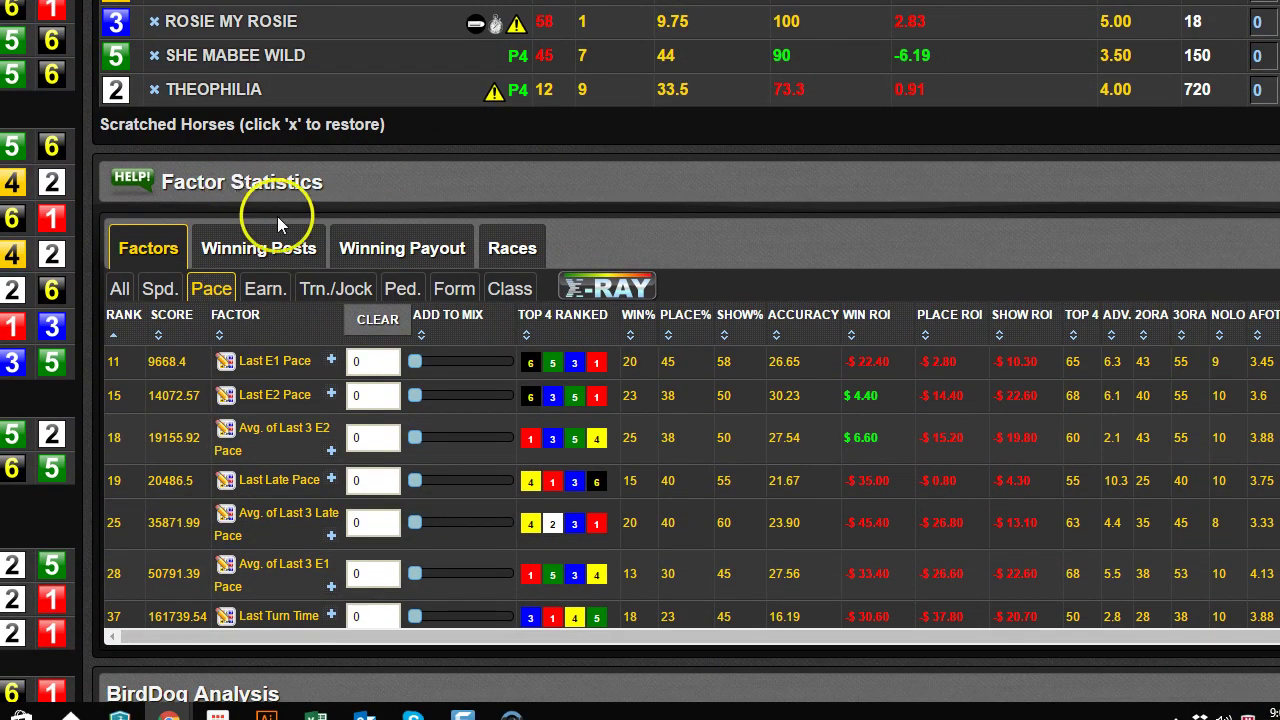
pyautogui.click(114, 333)
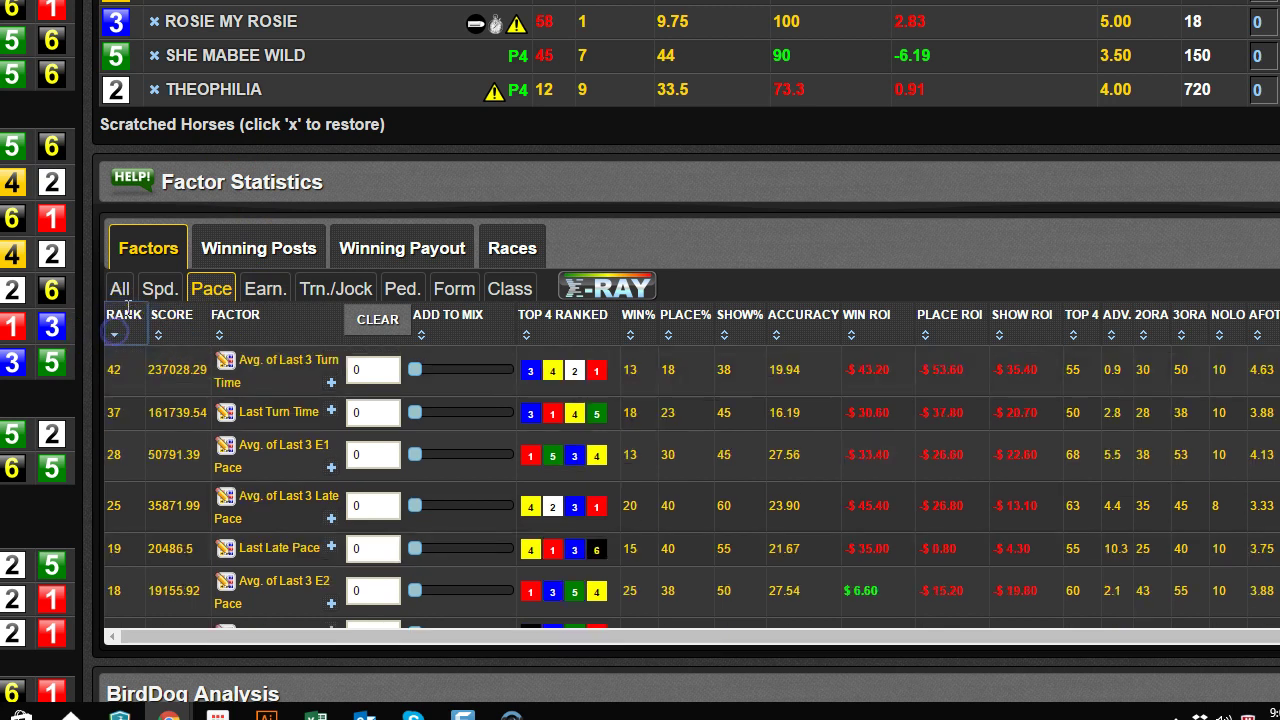
pyautogui.click(121, 290)
pyautogui.click(114, 336)
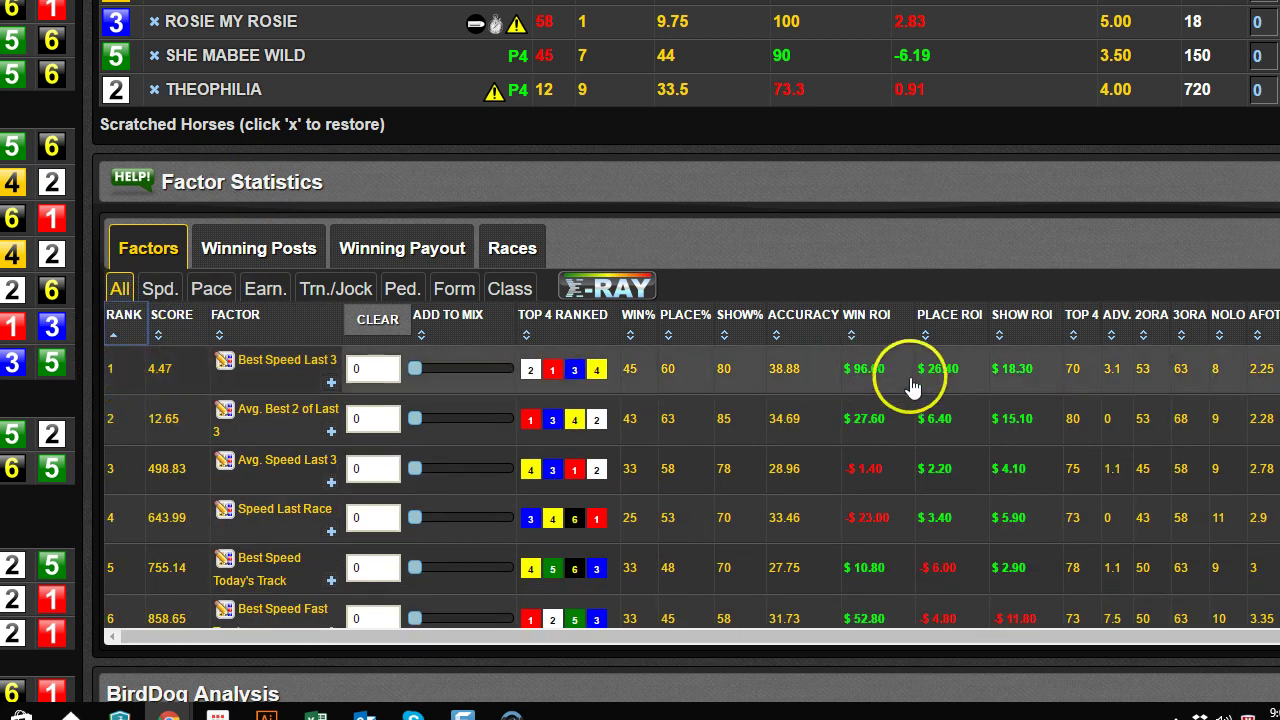
pyautogui.scroll(-10, 692, 486)
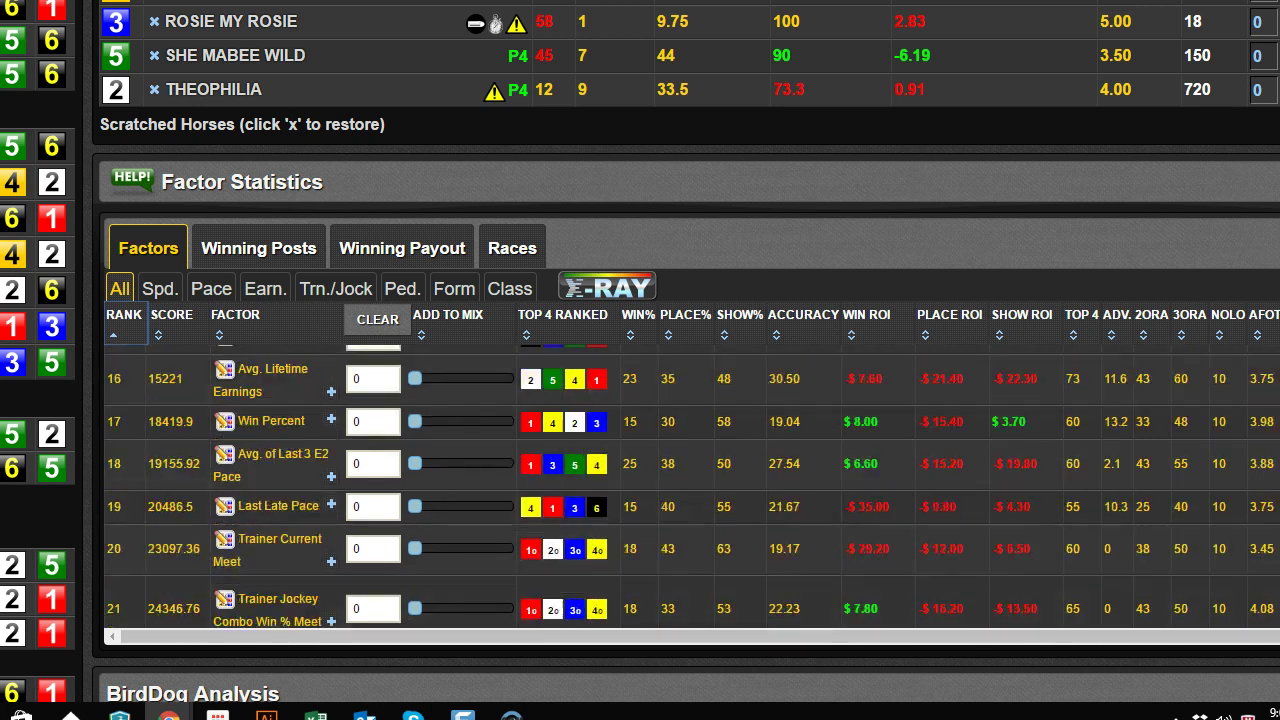
pyautogui.scroll(1, 692, 486)
pyautogui.scroll(10, 686, 400)
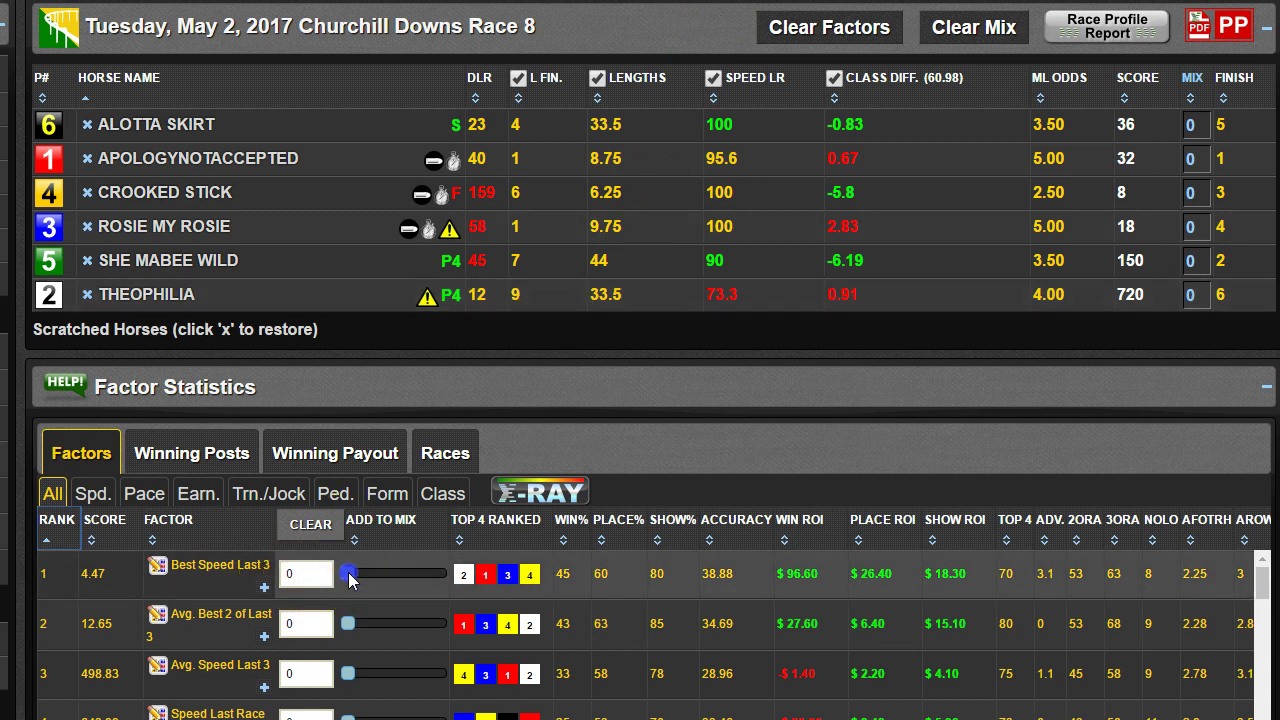
# - Try adding weight to the Best Speed Last 3 factor in the mix, and reset it to 0
pyautogui.moveTo(349, 580); pyautogui.dragTo(363, 583)
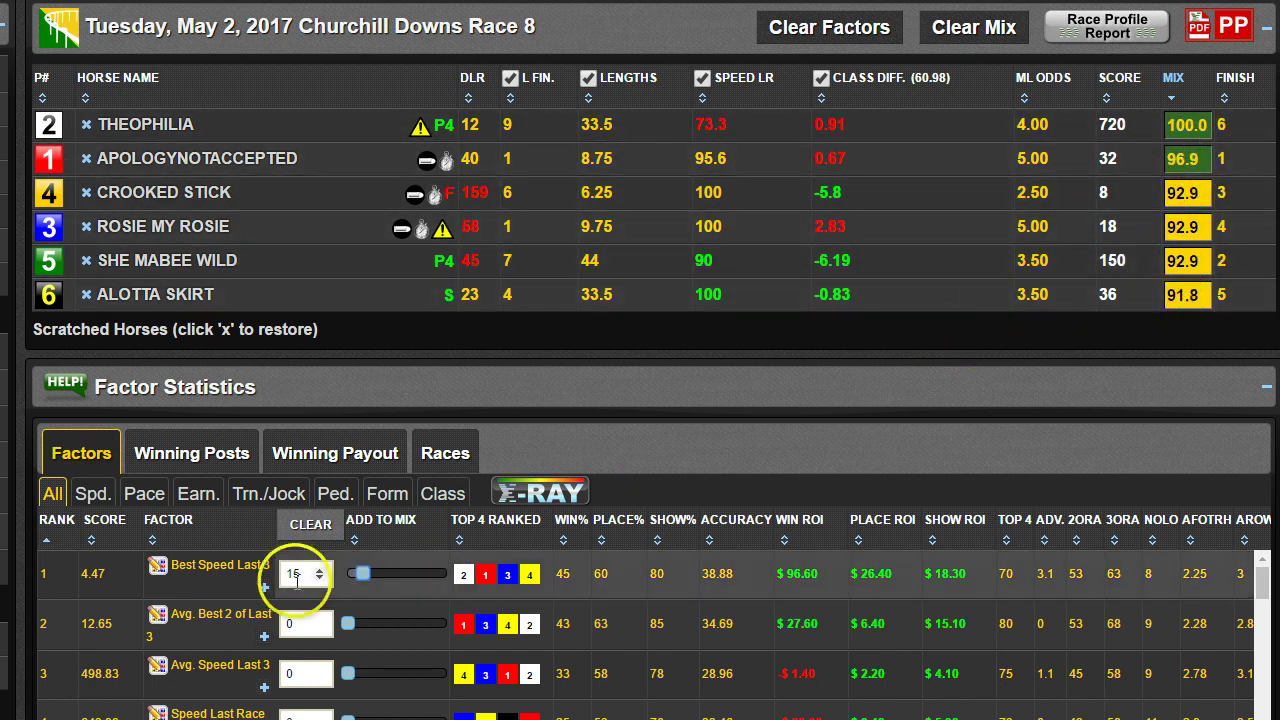
pyautogui.moveTo(364, 573); pyautogui.dragTo(348, 573)
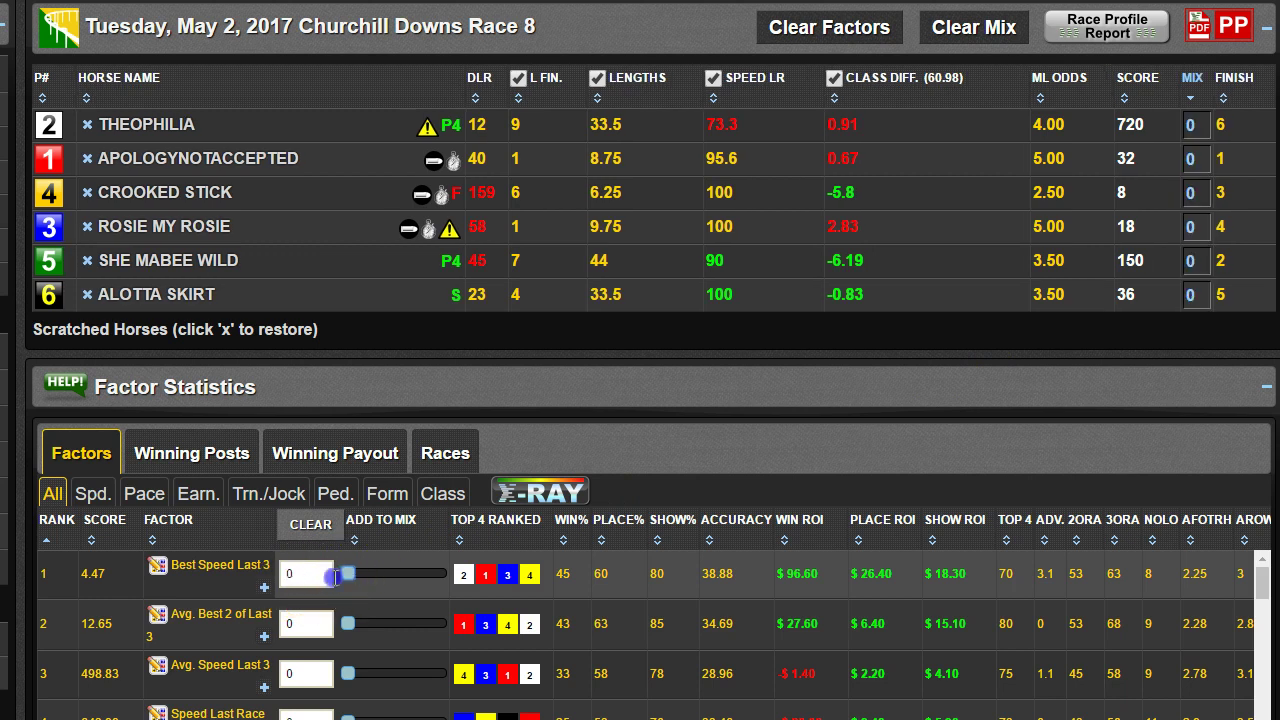
# - Add the Avg. Earnings Today's Distance factor to the mix with a weight of 12
pyautogui.scroll(-1, 338, 645)
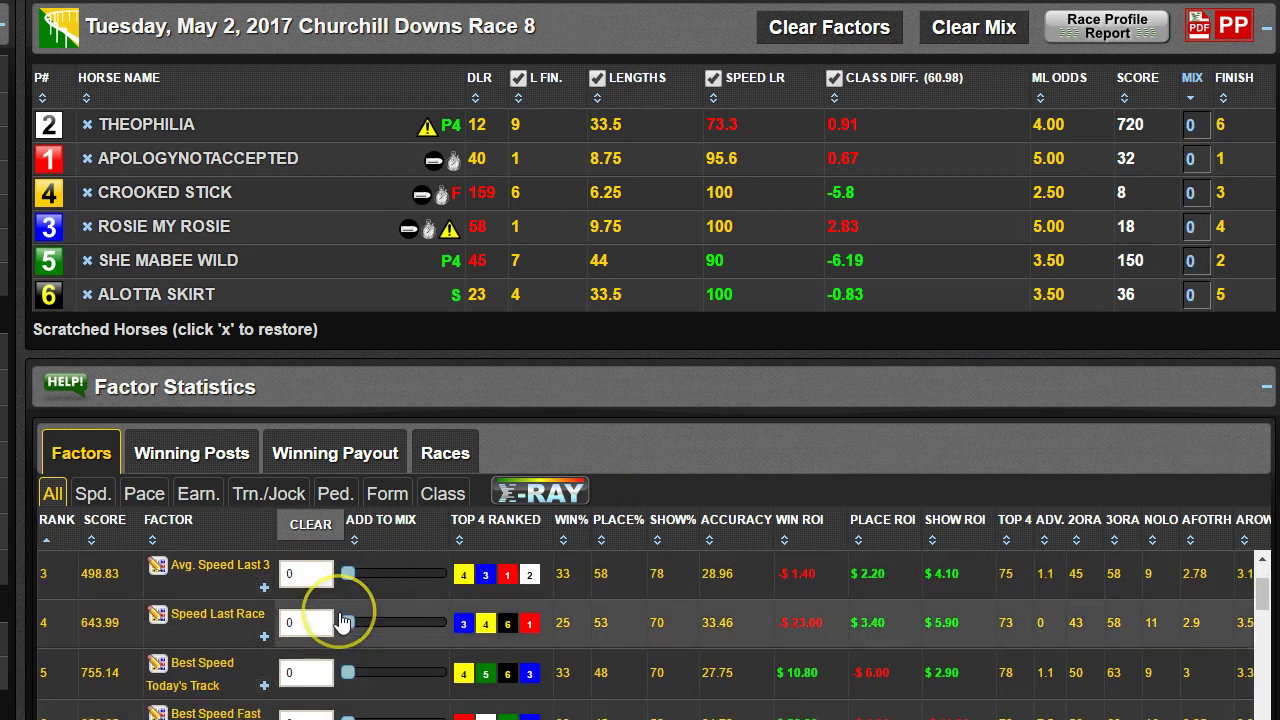
pyautogui.scroll(-2, 343, 630)
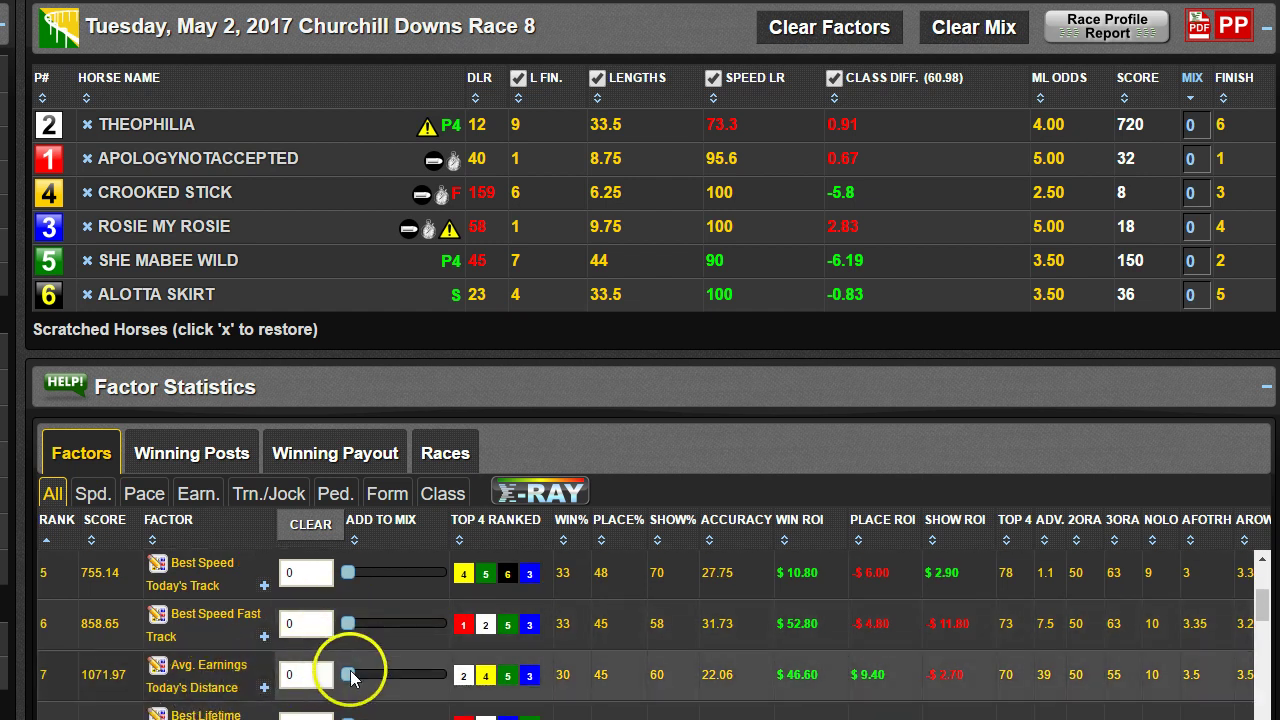
pyautogui.click(360, 677)
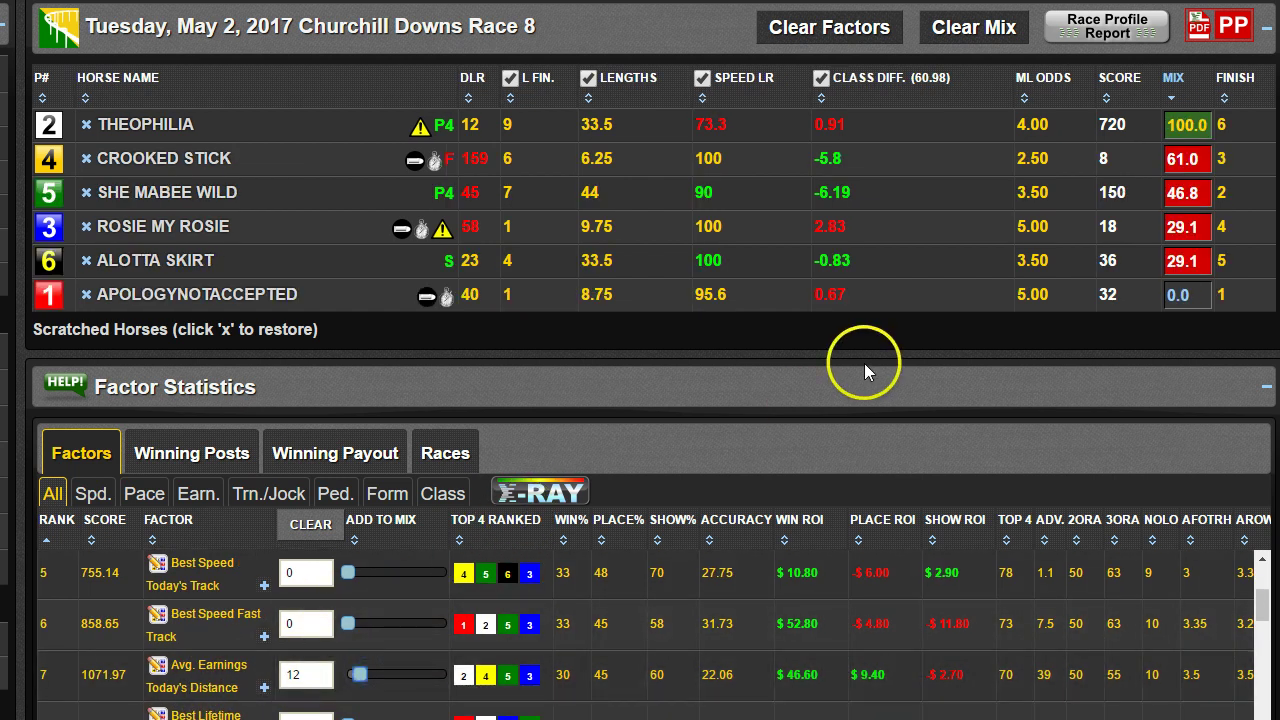
pyautogui.click(1200, 129)
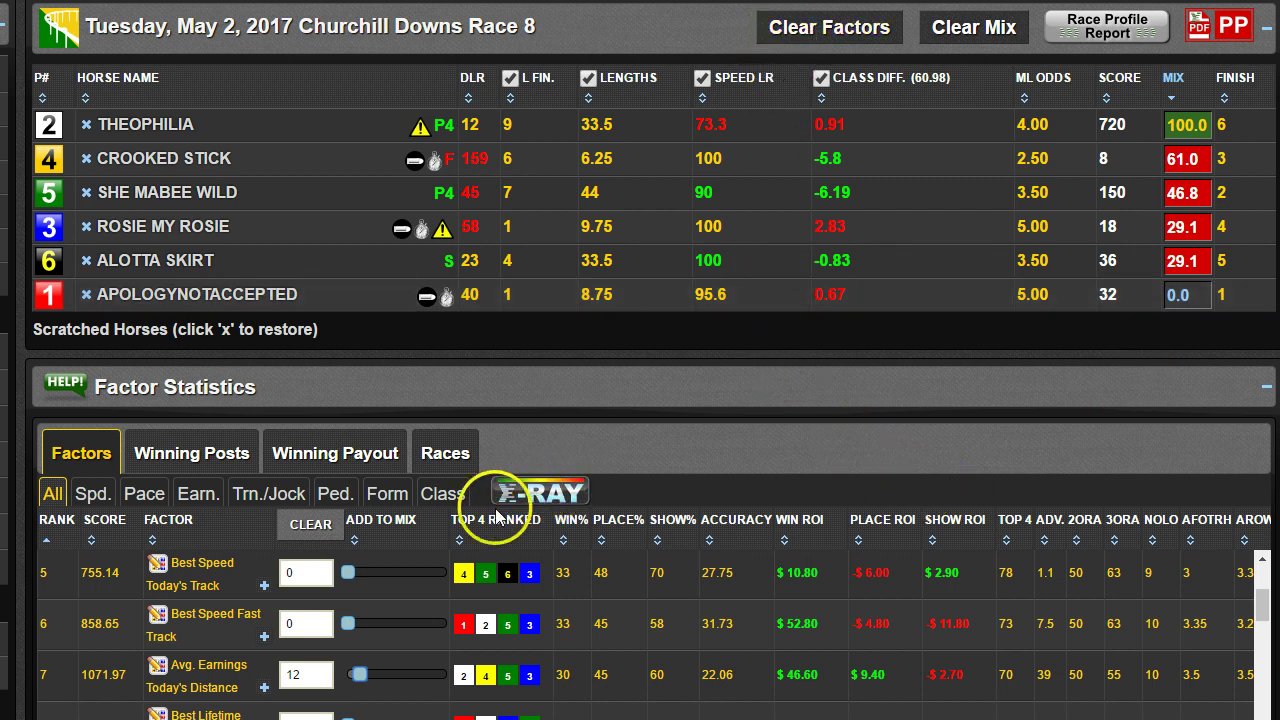
# - Open the X-Ray view of the factor rankings for Churchill Downs Race 8
pyautogui.scroll(1, 718, 200)
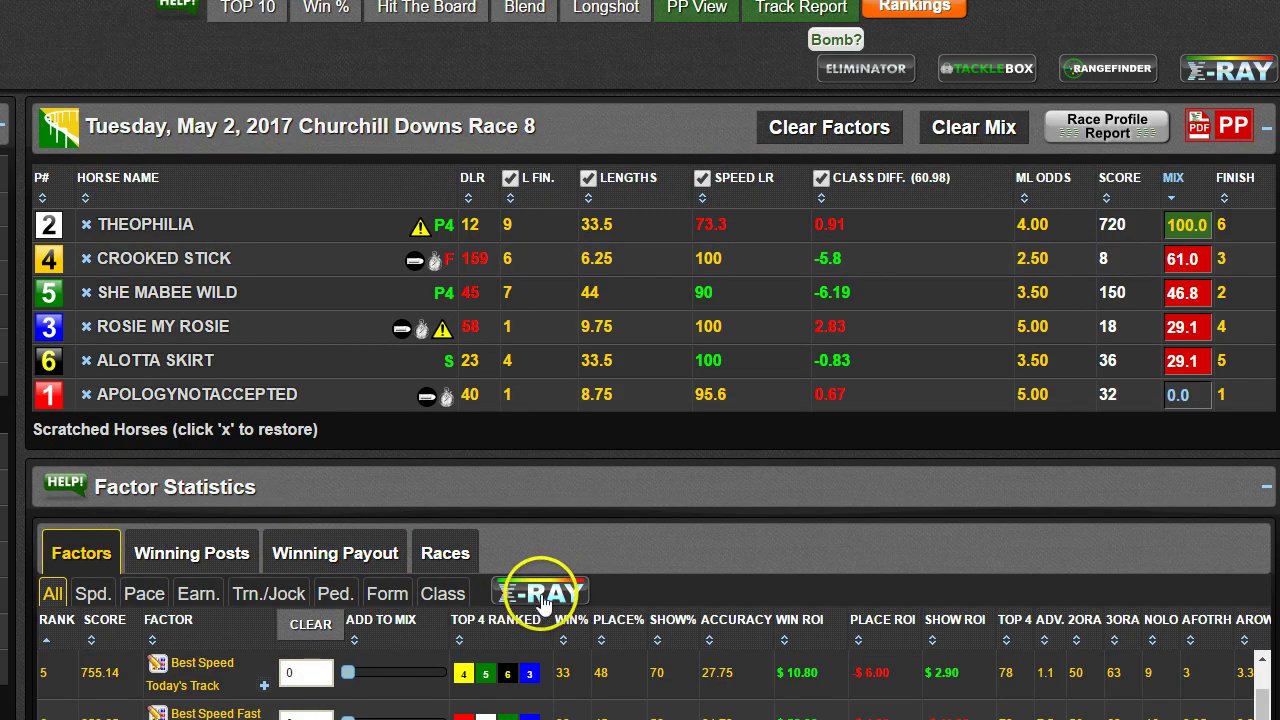
pyautogui.scroll(2, 612, 455)
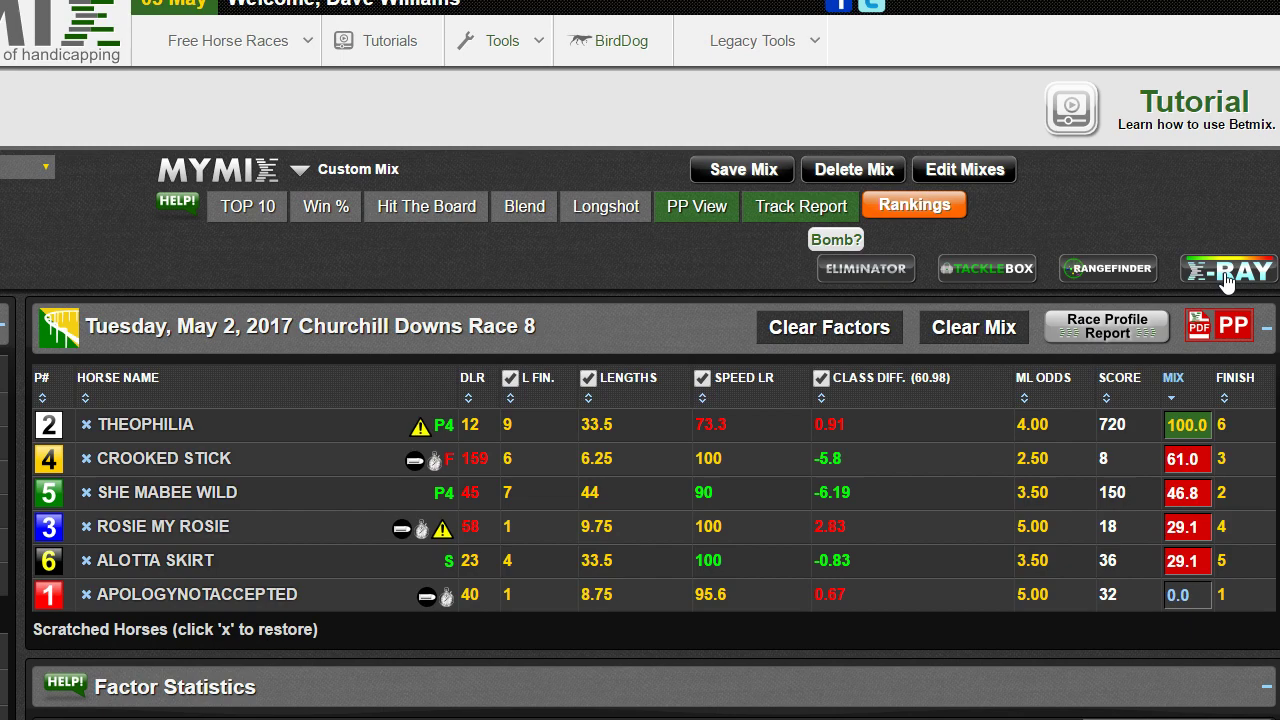
pyautogui.scroll(-3, 1225, 283)
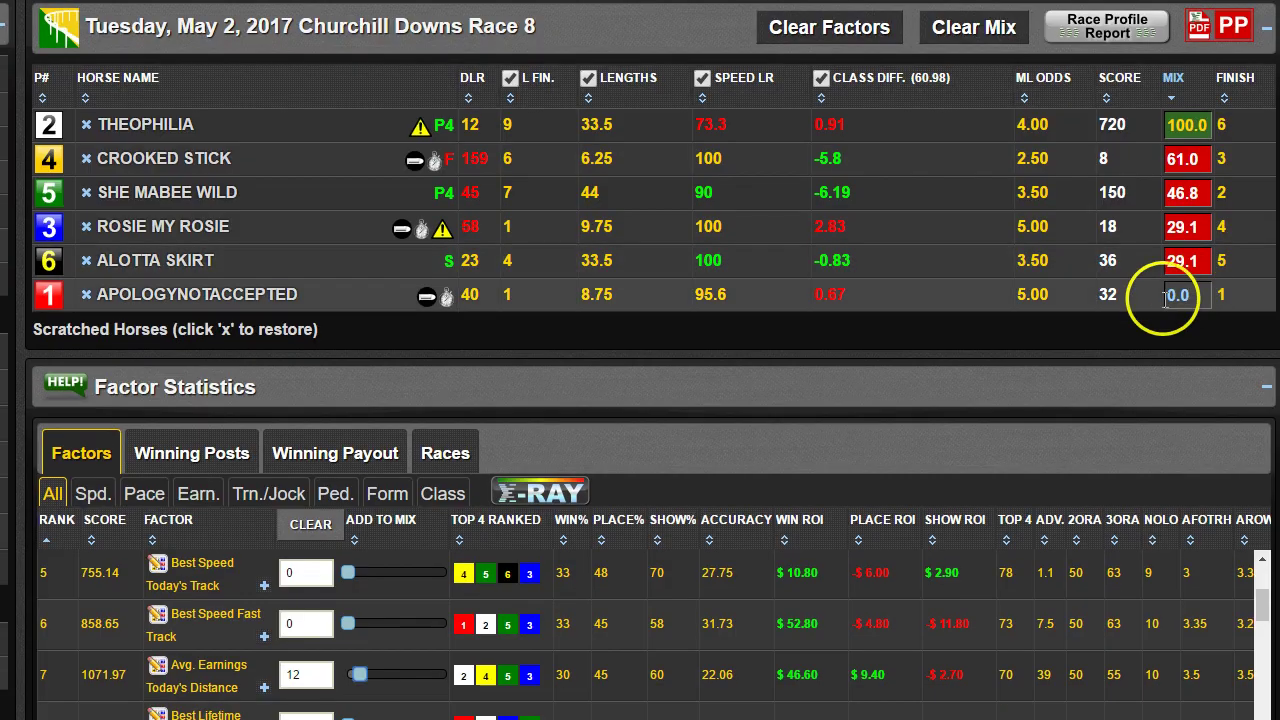
pyautogui.scroll(1, 920, 352)
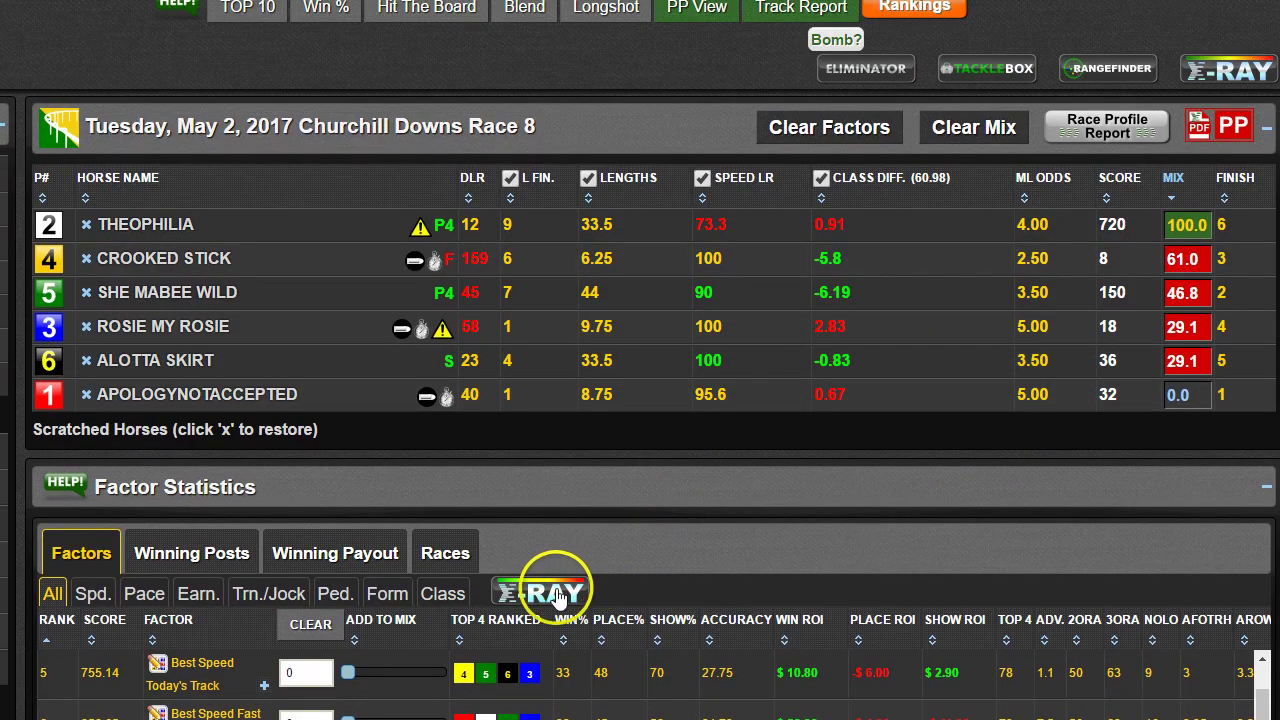
pyautogui.click(553, 595)
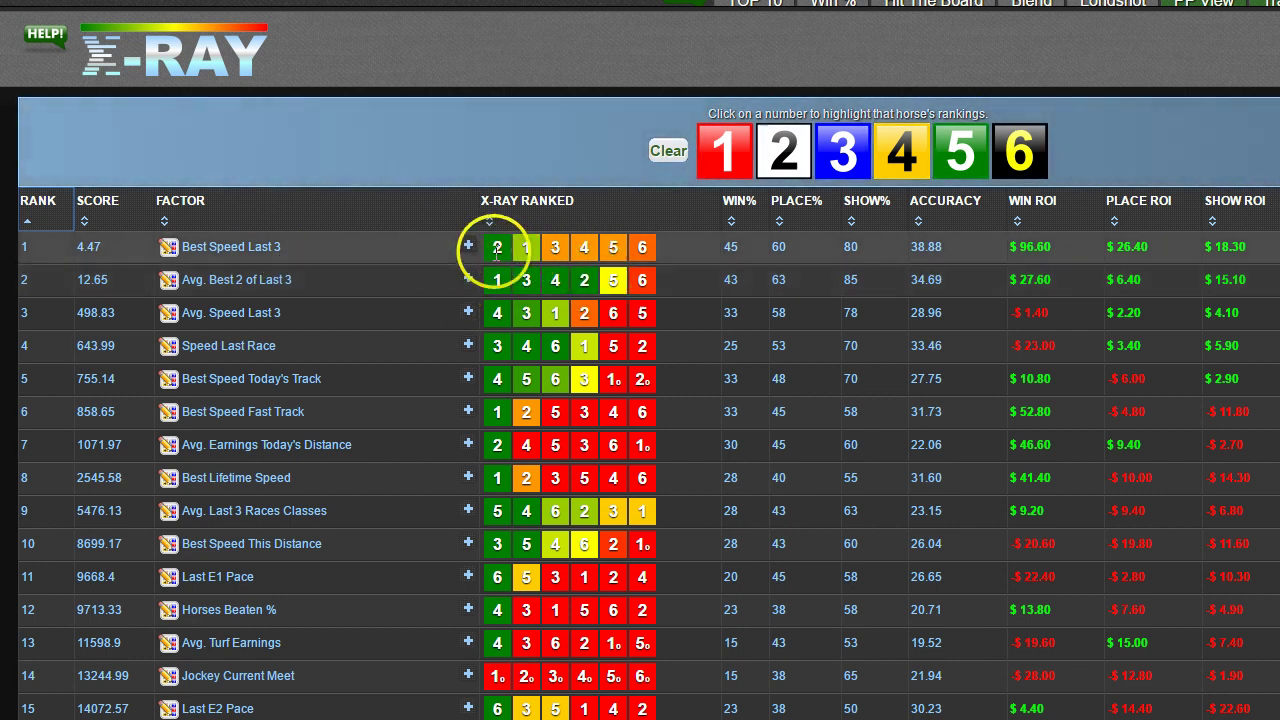
# - Look over the X-Ray factor rankings and sort them by win percentage from highest to lowest
pyautogui.scroll(-3, 591, 257)
pyautogui.scroll(3, 591, 257)
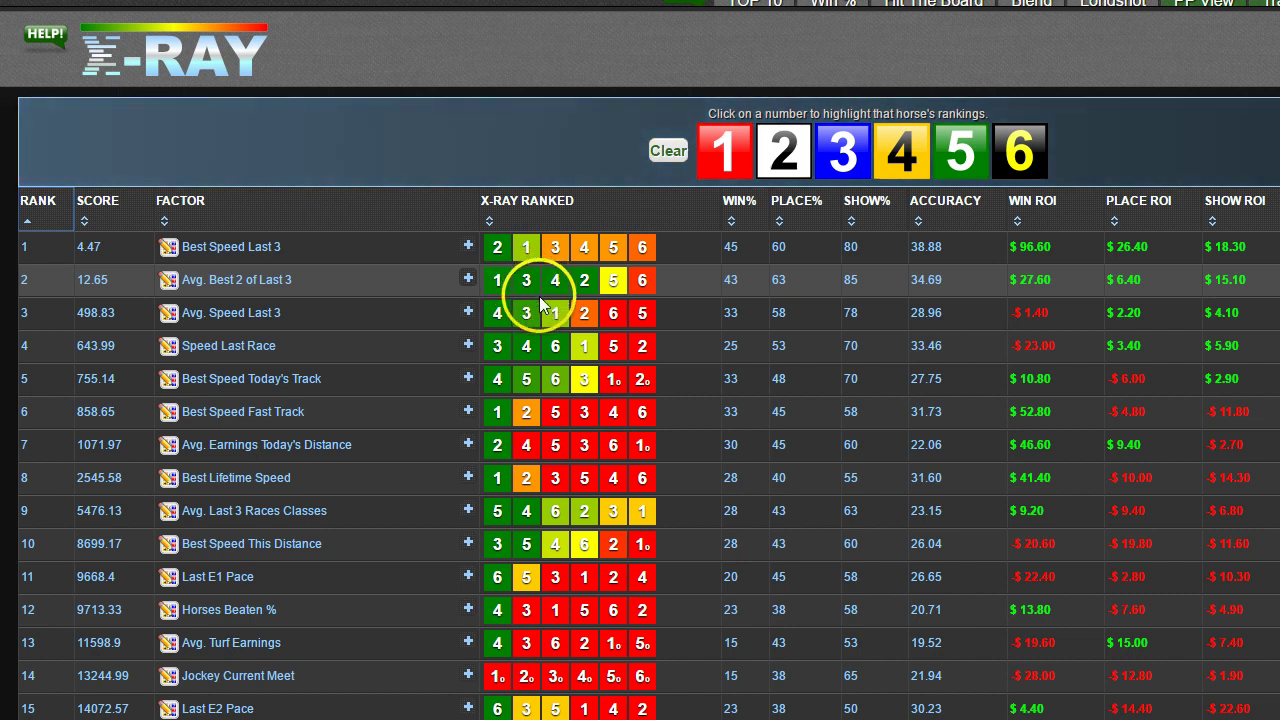
pyautogui.scroll(-4, 540, 403)
pyautogui.scroll(-3, 540, 403)
pyautogui.scroll(7, 540, 405)
pyautogui.scroll(2, 540, 413)
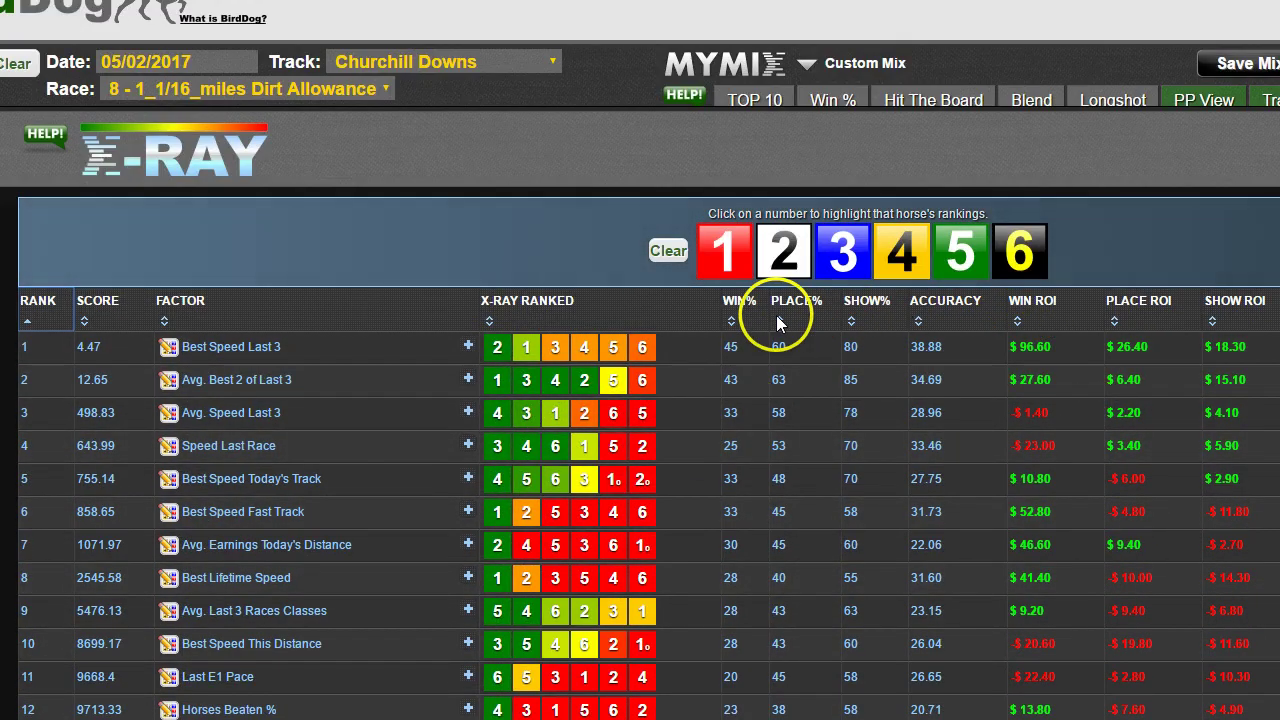
pyautogui.click(742, 308)
pyautogui.click(745, 310)
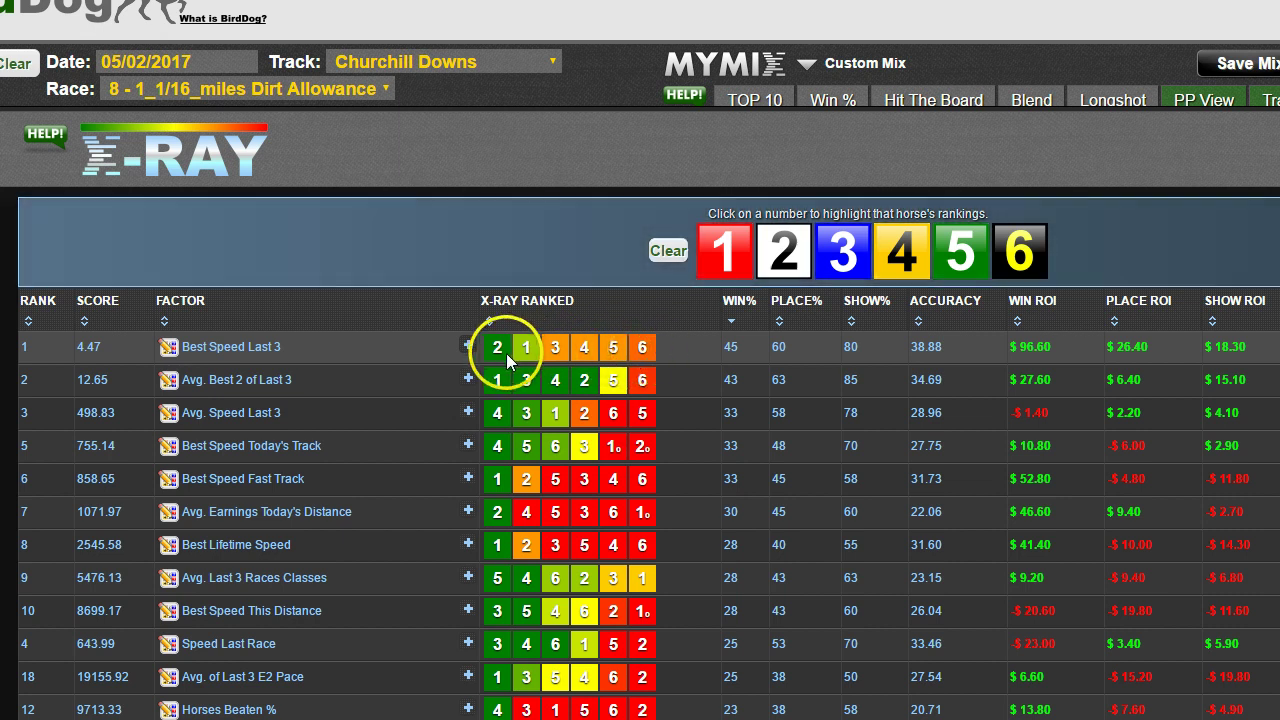
# - Examine the color-coded horse rankings across all factors in the X-Ray table sorted by win percentage
pyautogui.scroll(-8, 511, 394)
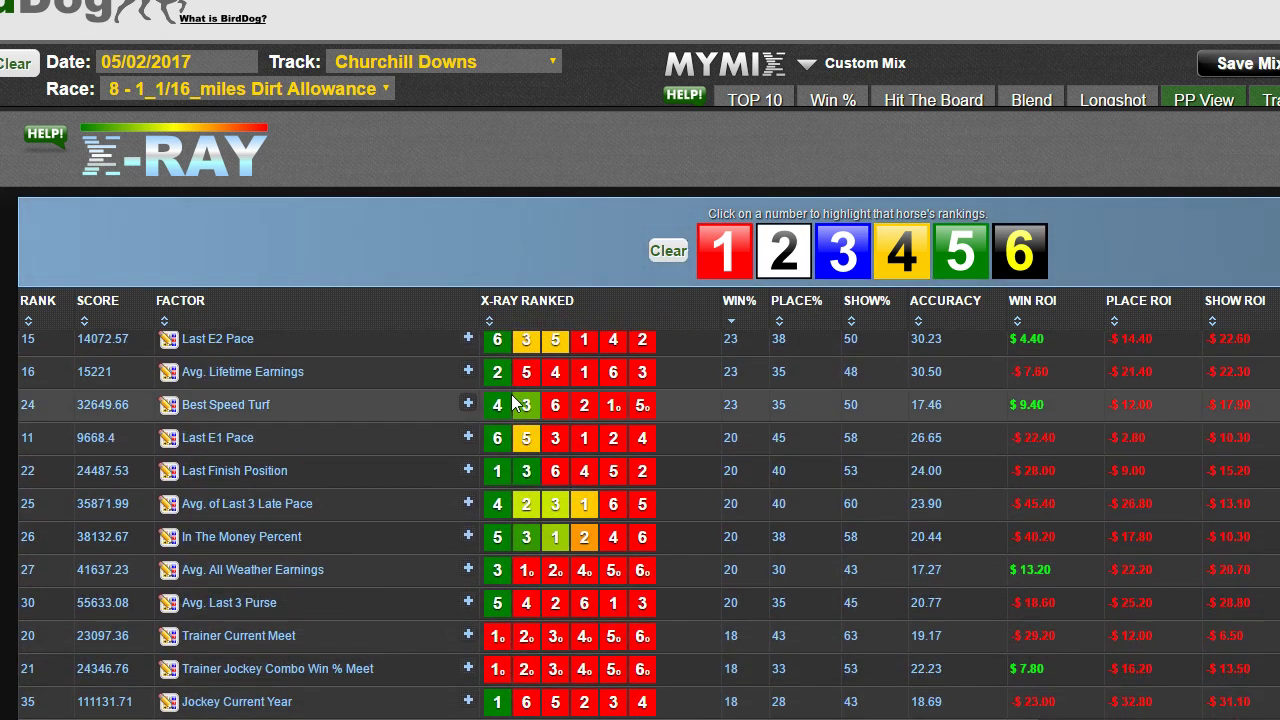
pyautogui.scroll(-3, 511, 394)
pyautogui.scroll(4, 514, 487)
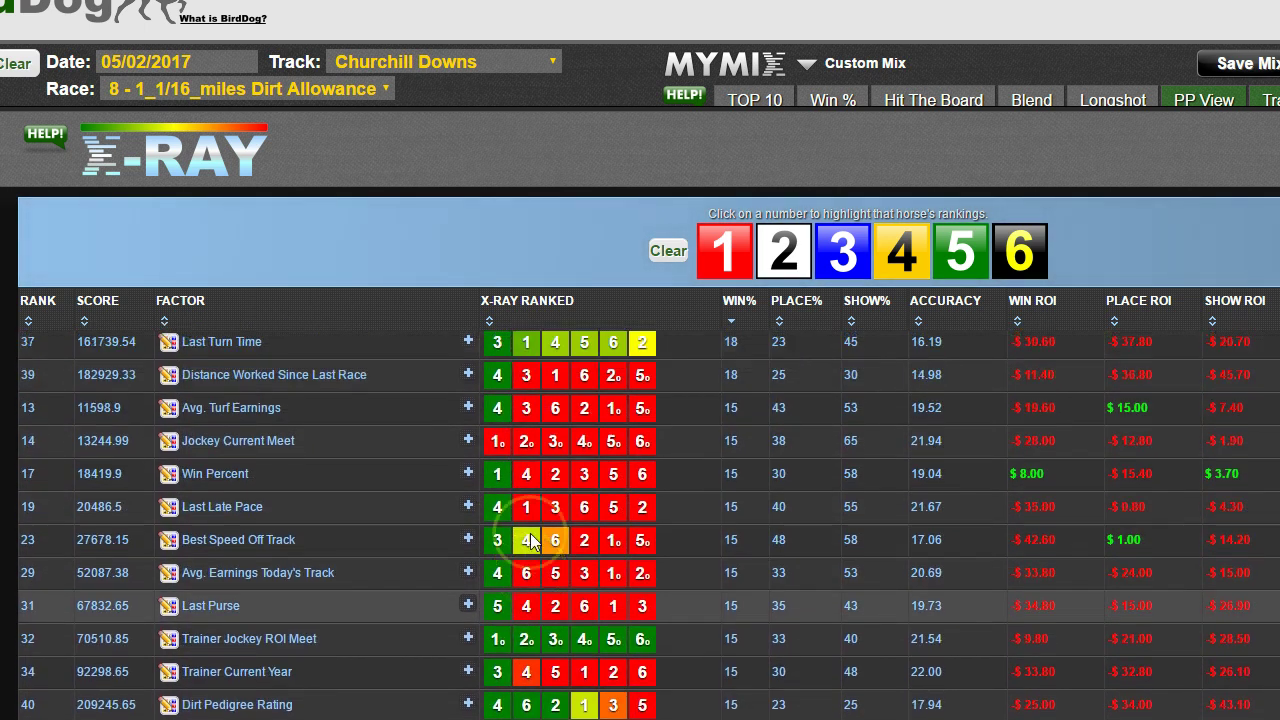
pyautogui.scroll(6, 530, 533)
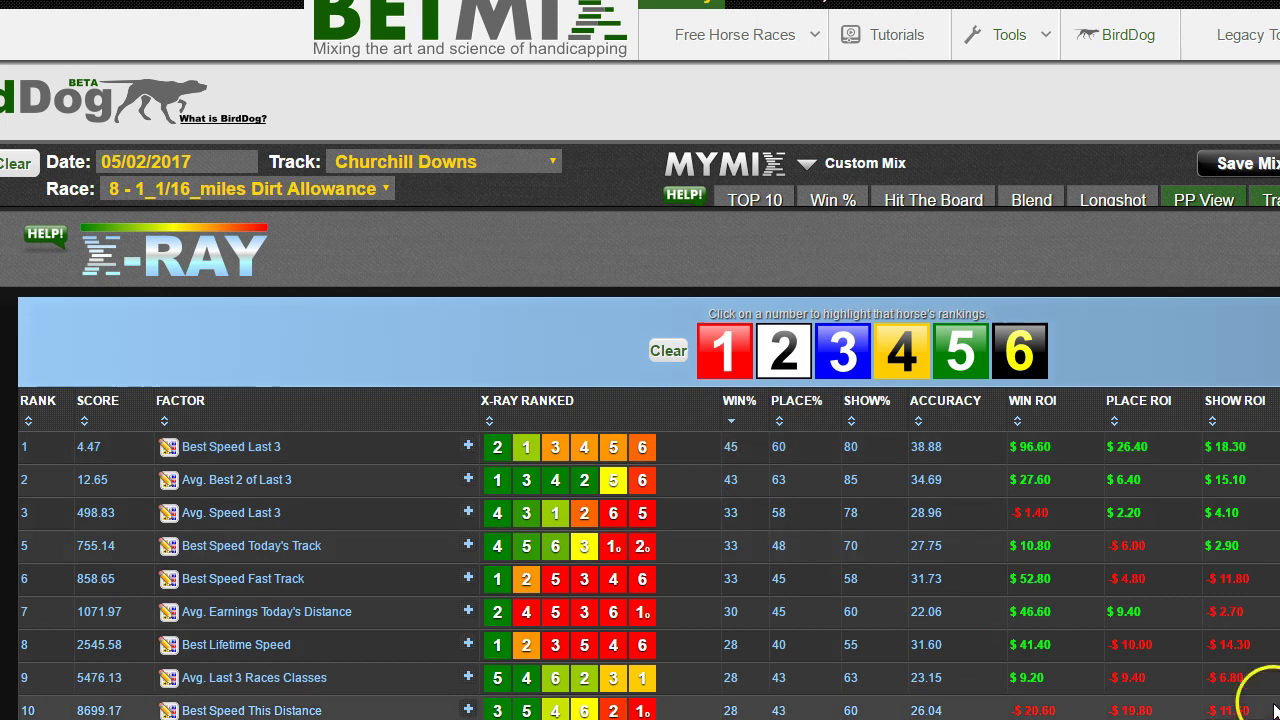
pyautogui.scroll(-1, 1009, 572)
pyautogui.scroll(1, 1009, 572)
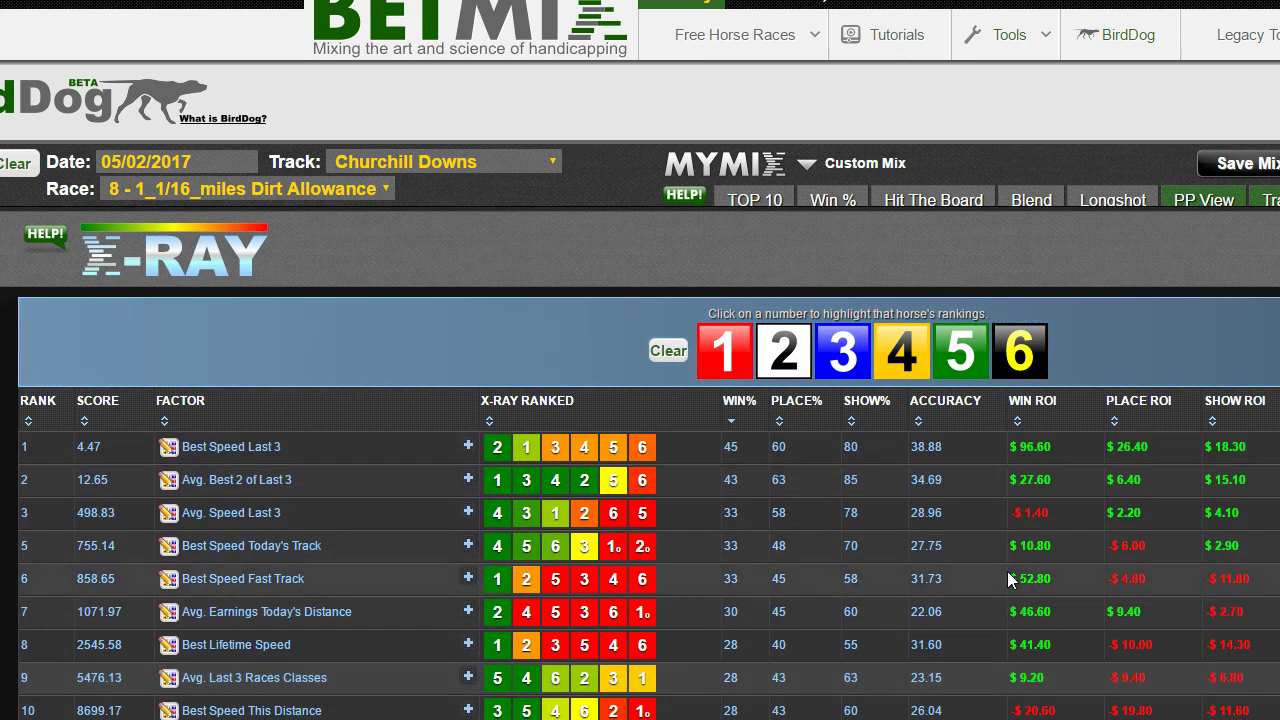
# - Highlight horse 1 in the X-Ray table and review its ranking across the factors
pyautogui.click(741, 356)
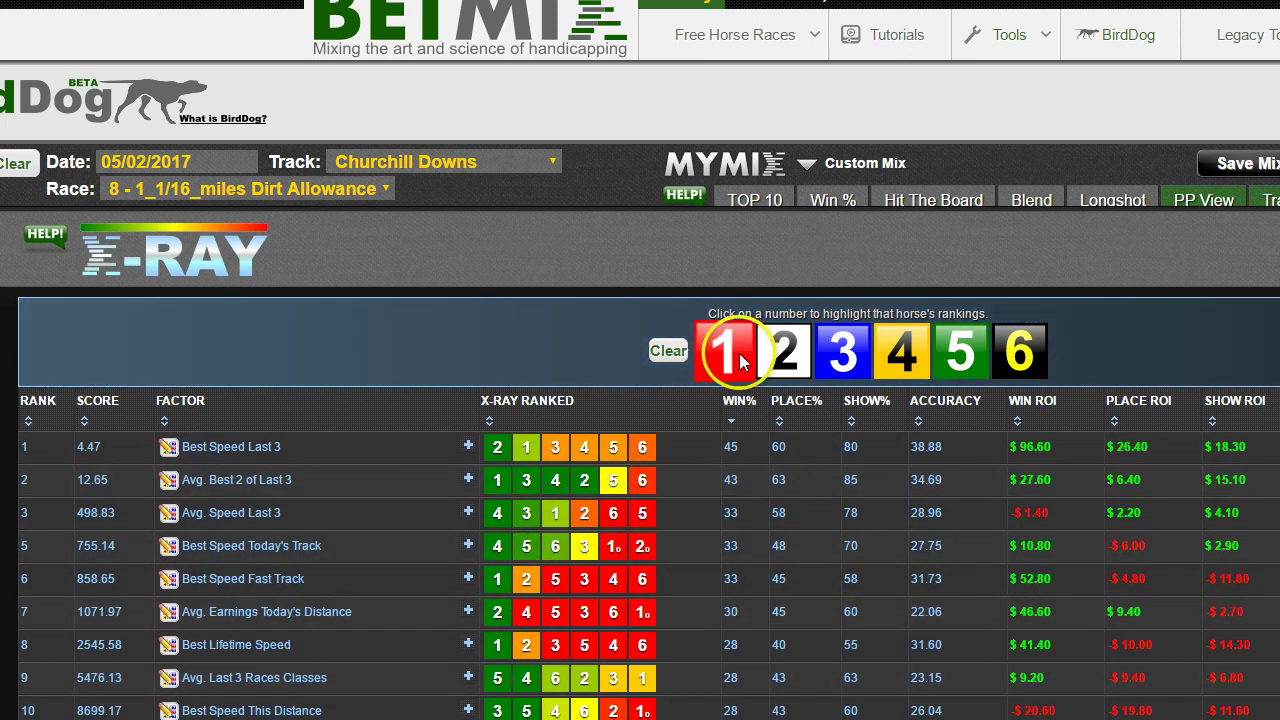
pyautogui.scroll(-2, 671, 508)
pyautogui.scroll(-2, 671, 508)
pyautogui.scroll(-1, 671, 509)
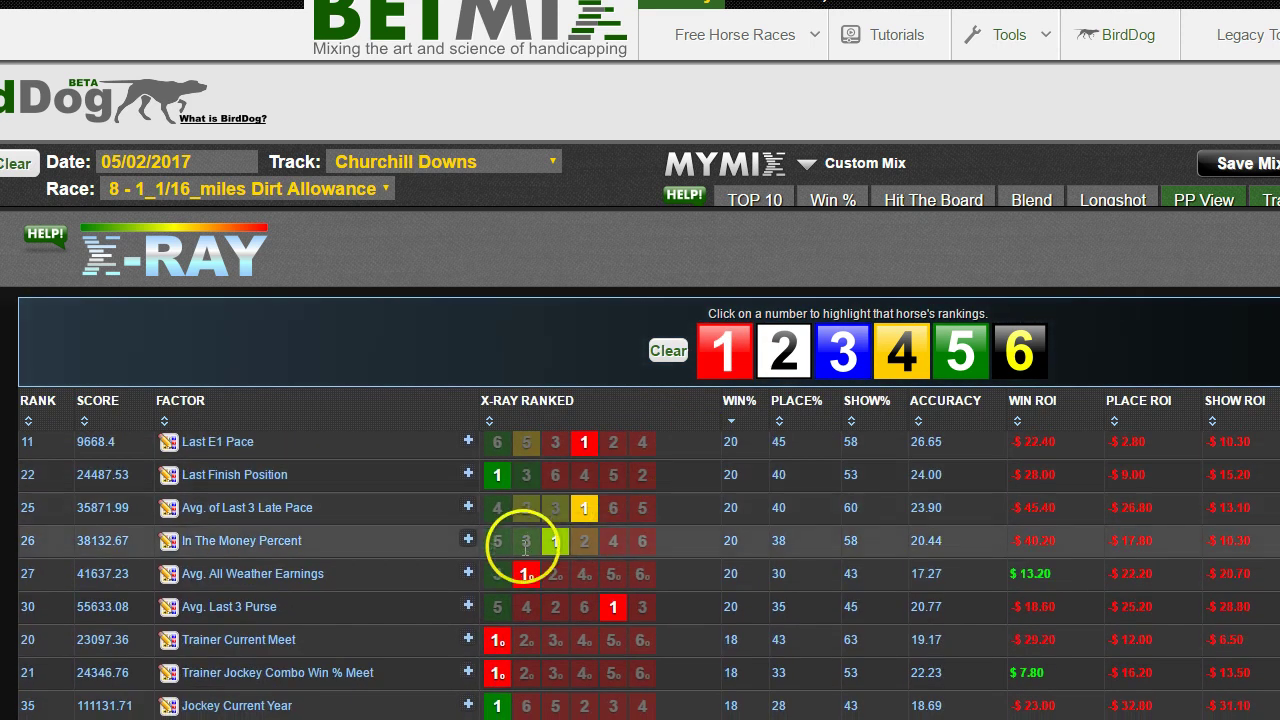
pyautogui.scroll(-2, 620, 613)
pyautogui.scroll(-2, 619, 614)
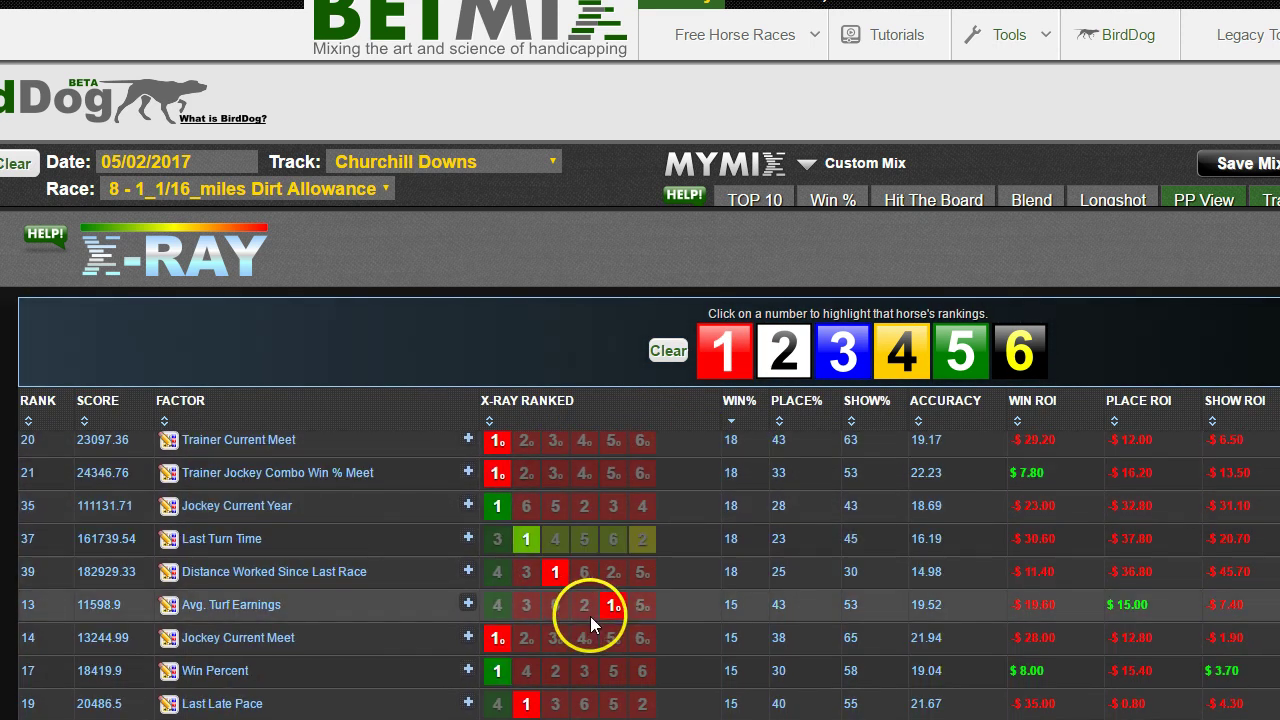
pyautogui.scroll(4, 590, 616)
pyautogui.scroll(5, 590, 614)
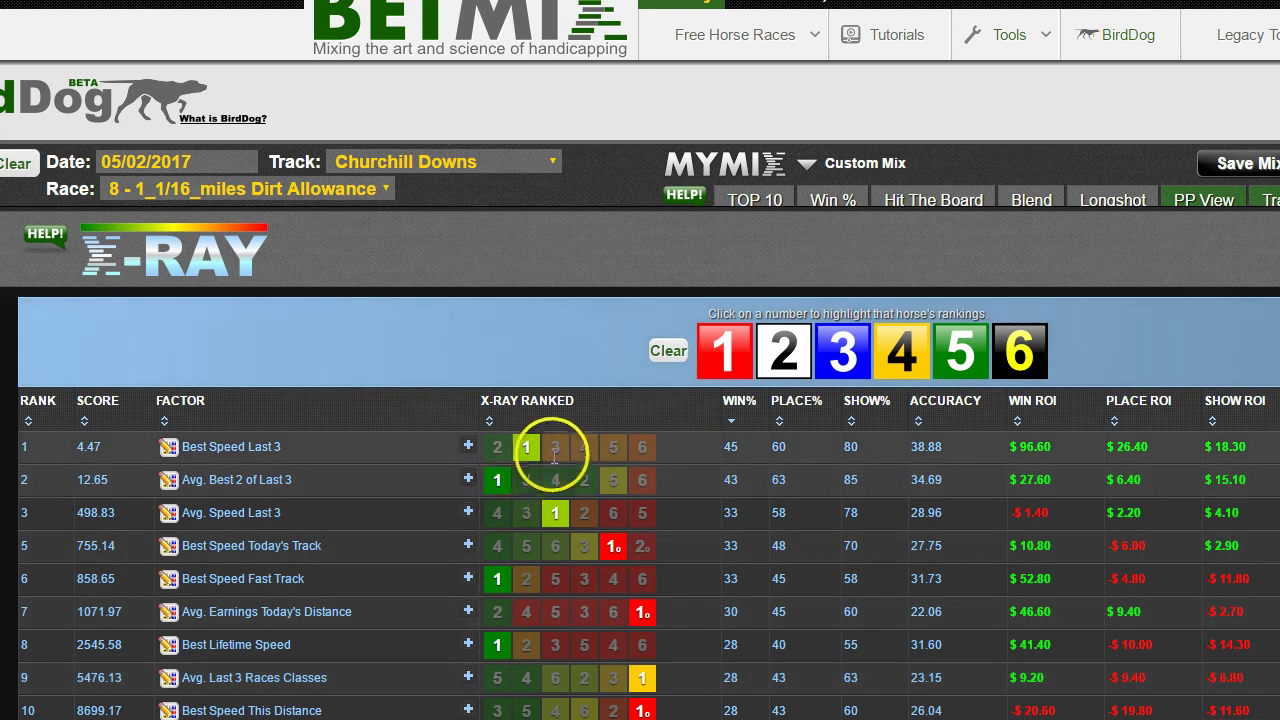
# - Highlight the X-Ray rankings of horses 3, 4, 5 and 6 one after another
pyautogui.click(838, 366)
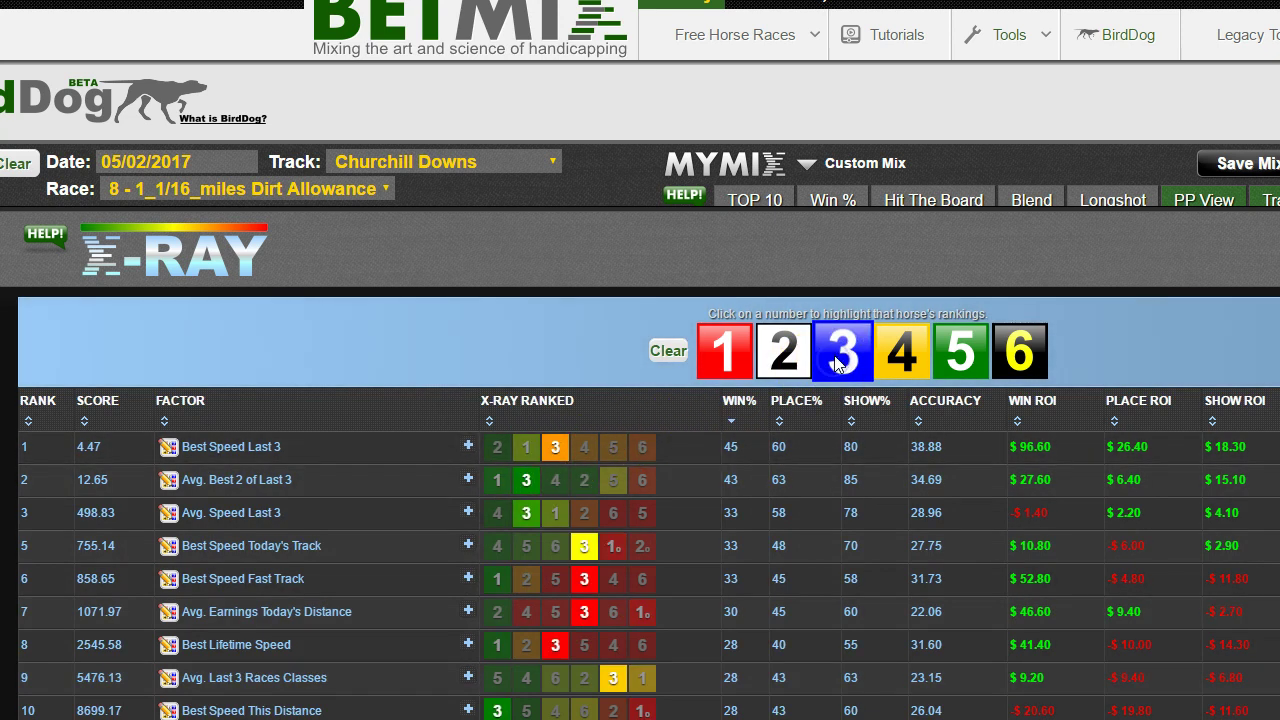
pyautogui.click(881, 355)
pyautogui.click(963, 358)
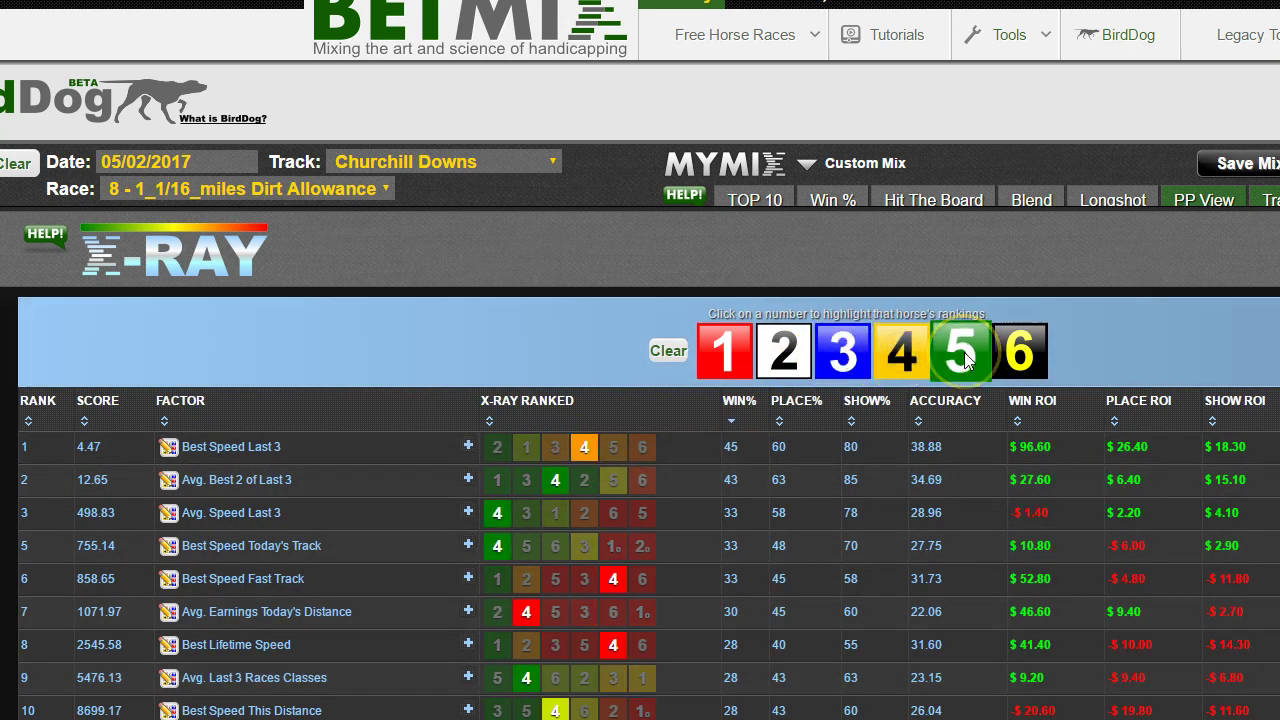
pyautogui.click(1018, 358)
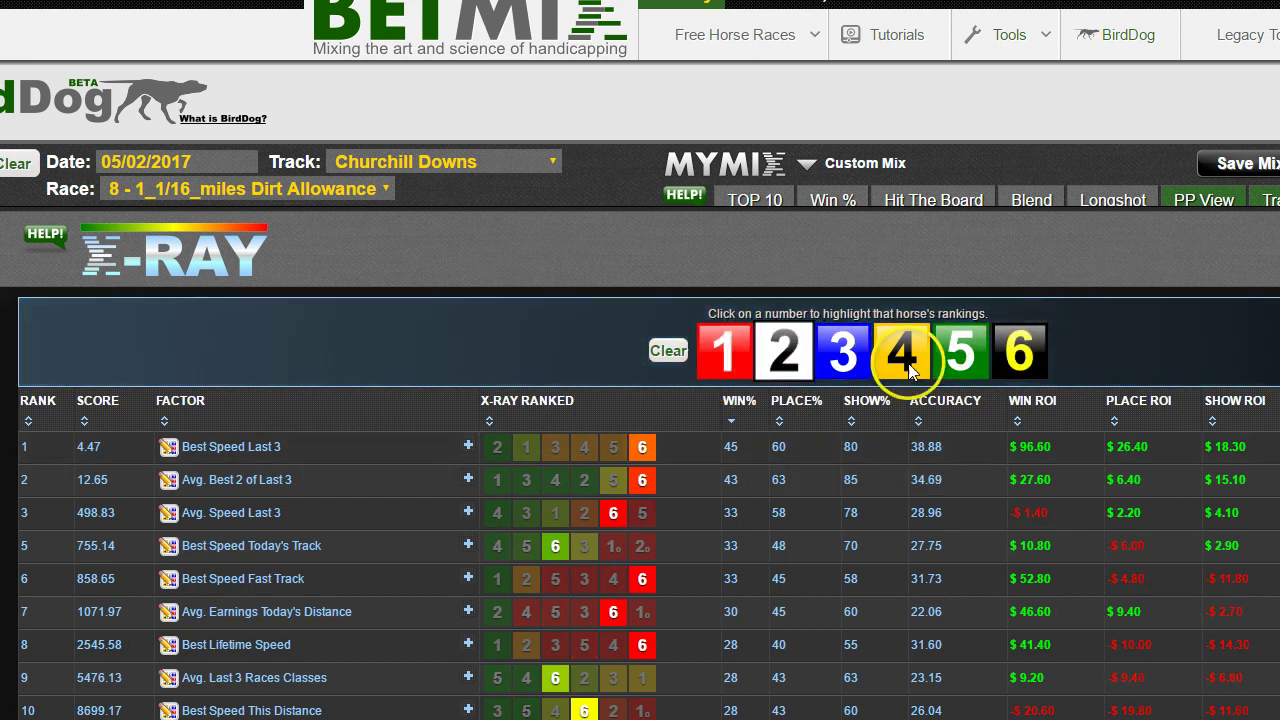
# - Highlight horse 5, review its rankings across the X-Ray factors, and clear the highlight
pyautogui.click(960, 366)
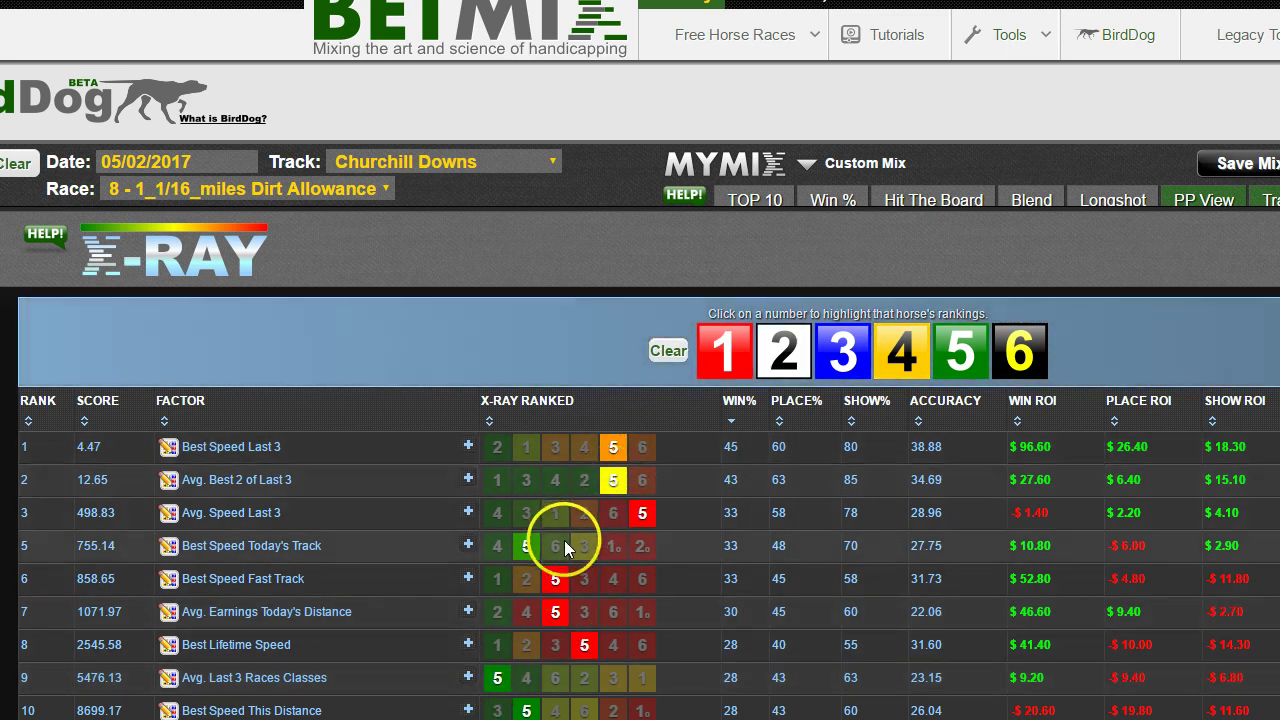
pyautogui.scroll(-3, 607, 629)
pyautogui.scroll(-10, 607, 629)
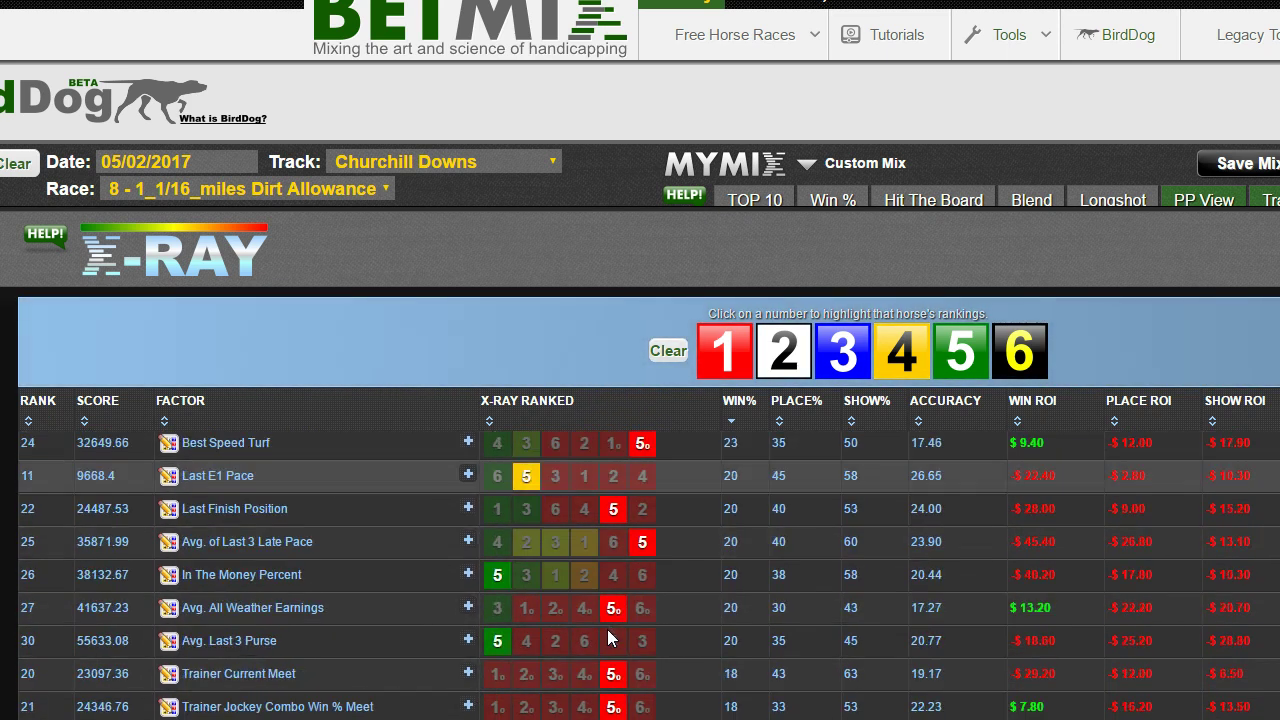
pyautogui.scroll(10, 607, 629)
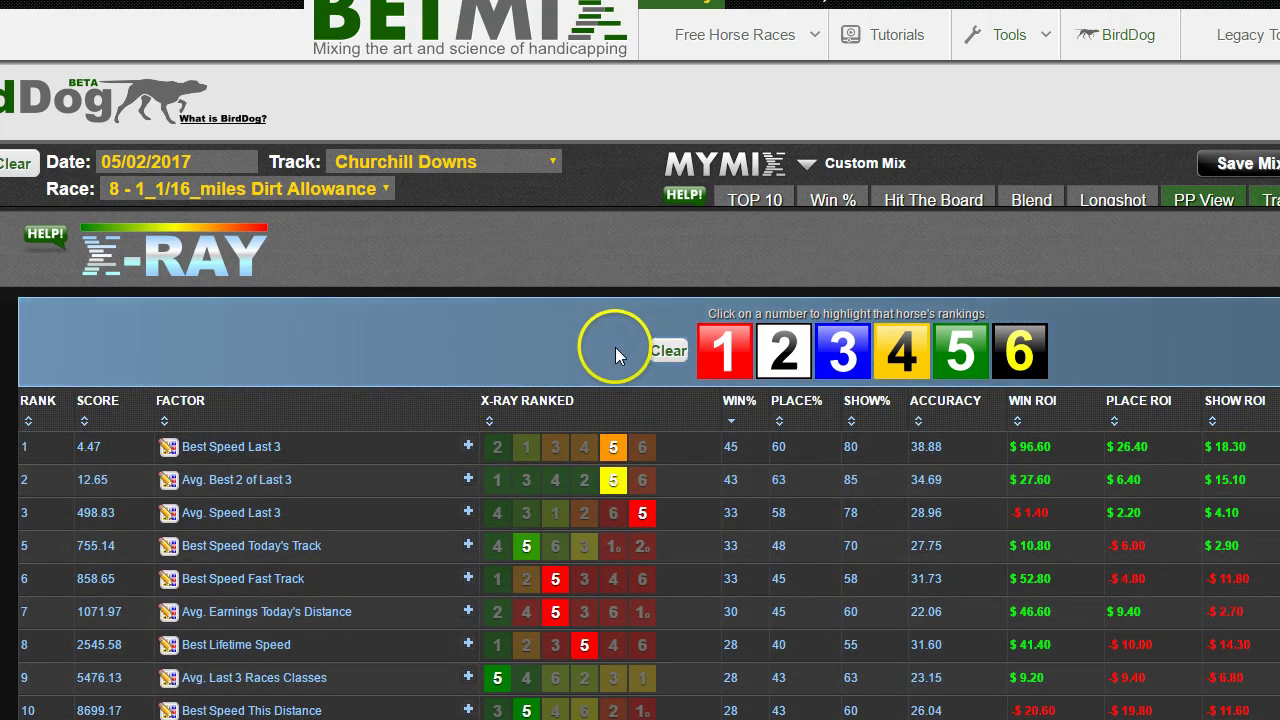
pyautogui.click(670, 354)
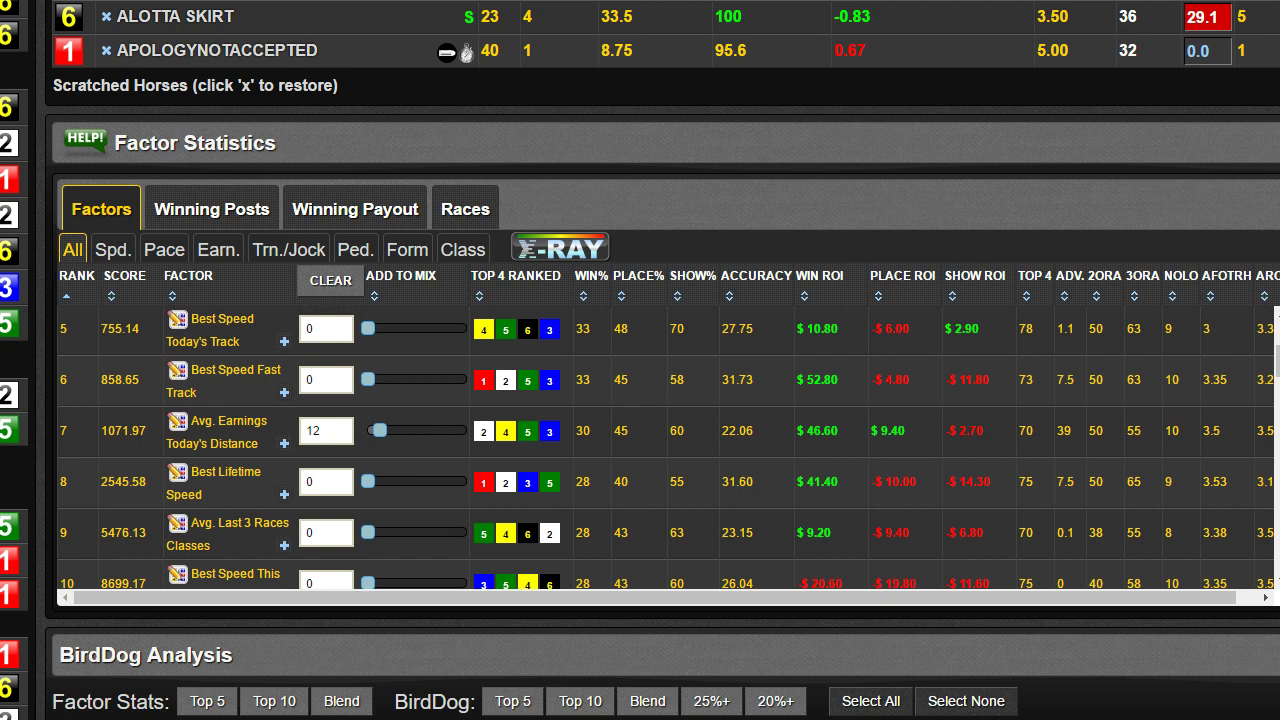
# - Filter the Factor Statistics table to the Pace factors
pyautogui.click(157, 256)
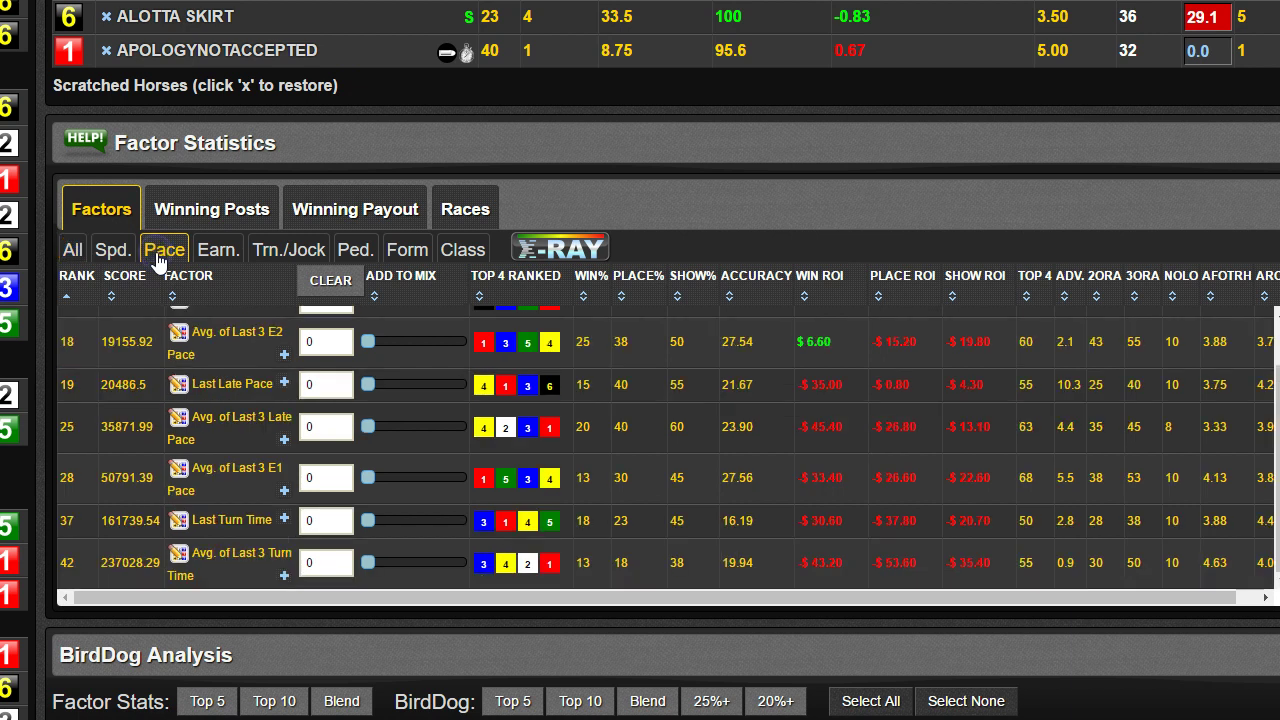
# - Open the X-Ray view for the Pace factors and review the horses' color-coded rankings
pyautogui.scroll(-2, 140, 325)
pyautogui.scroll(3, 143, 340)
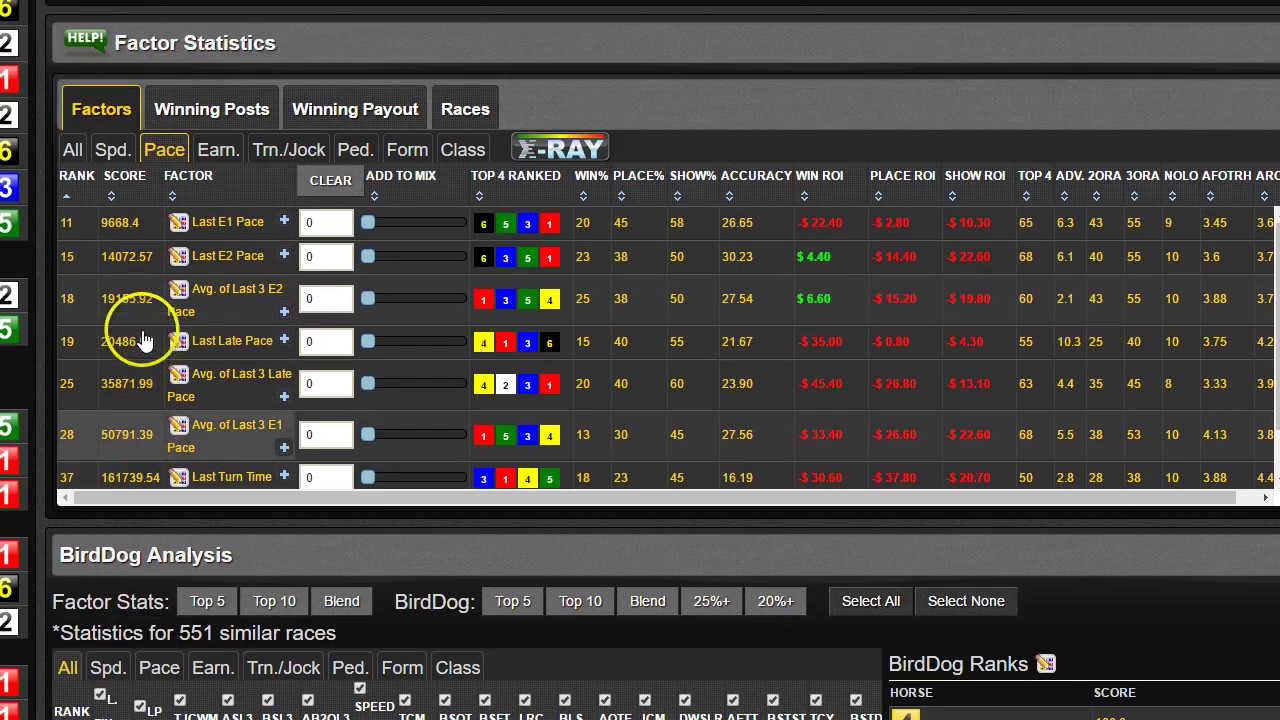
pyautogui.click(558, 250)
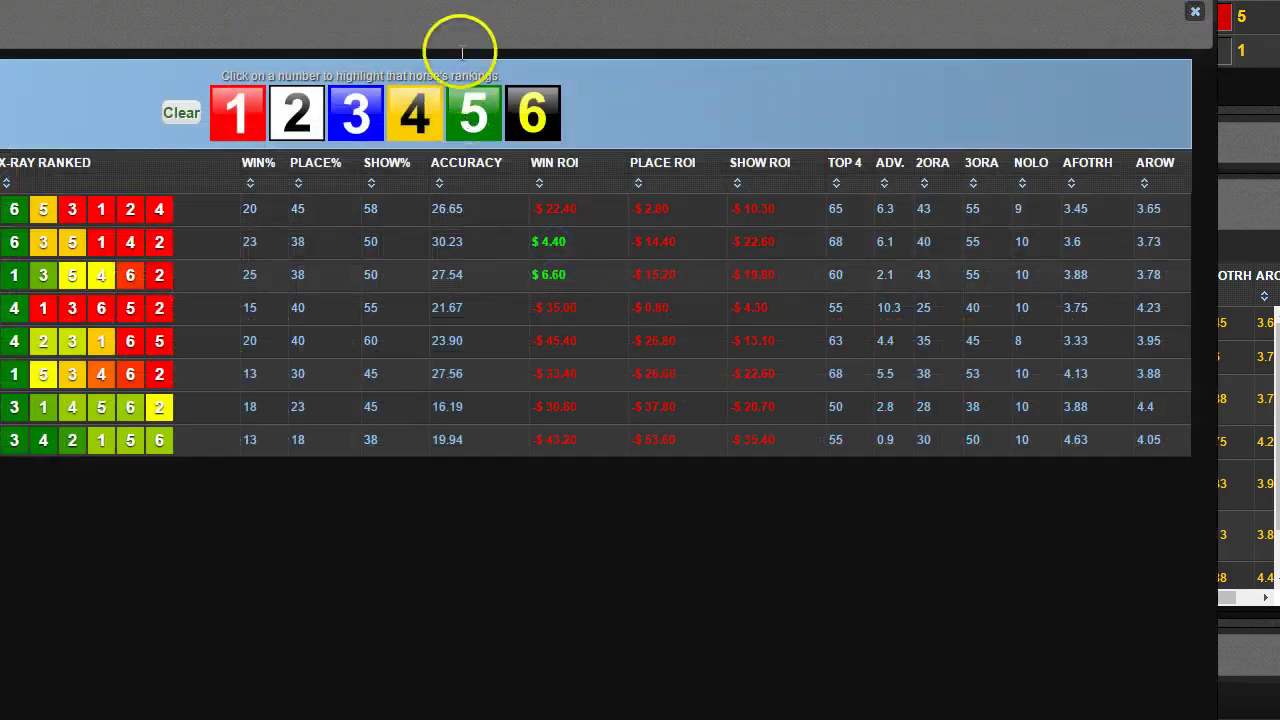
pyautogui.moveTo(463, 9); pyautogui.dragTo(590, 40)
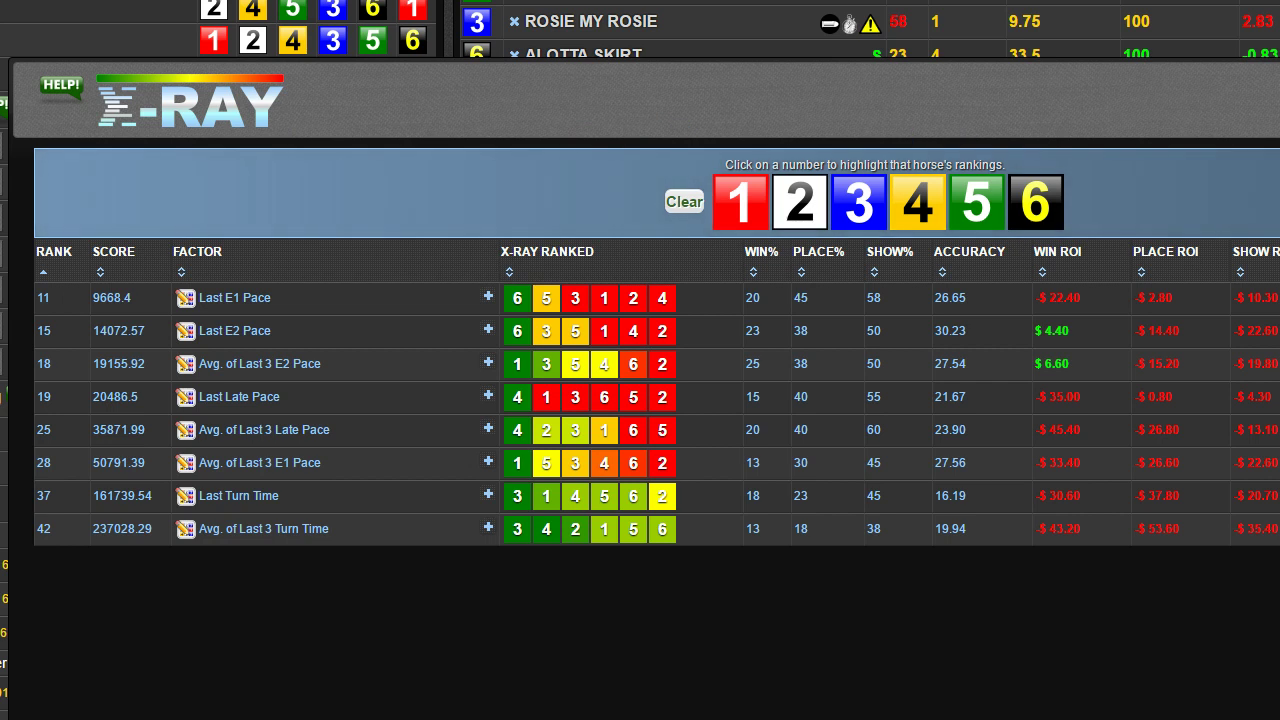
# - Close the Pace X-Ray, filter Factor Statistics to the Speed factors, and open their X-Ray view
pyautogui.click(1276, 66)
pyautogui.scroll(-1, 1136, 436)
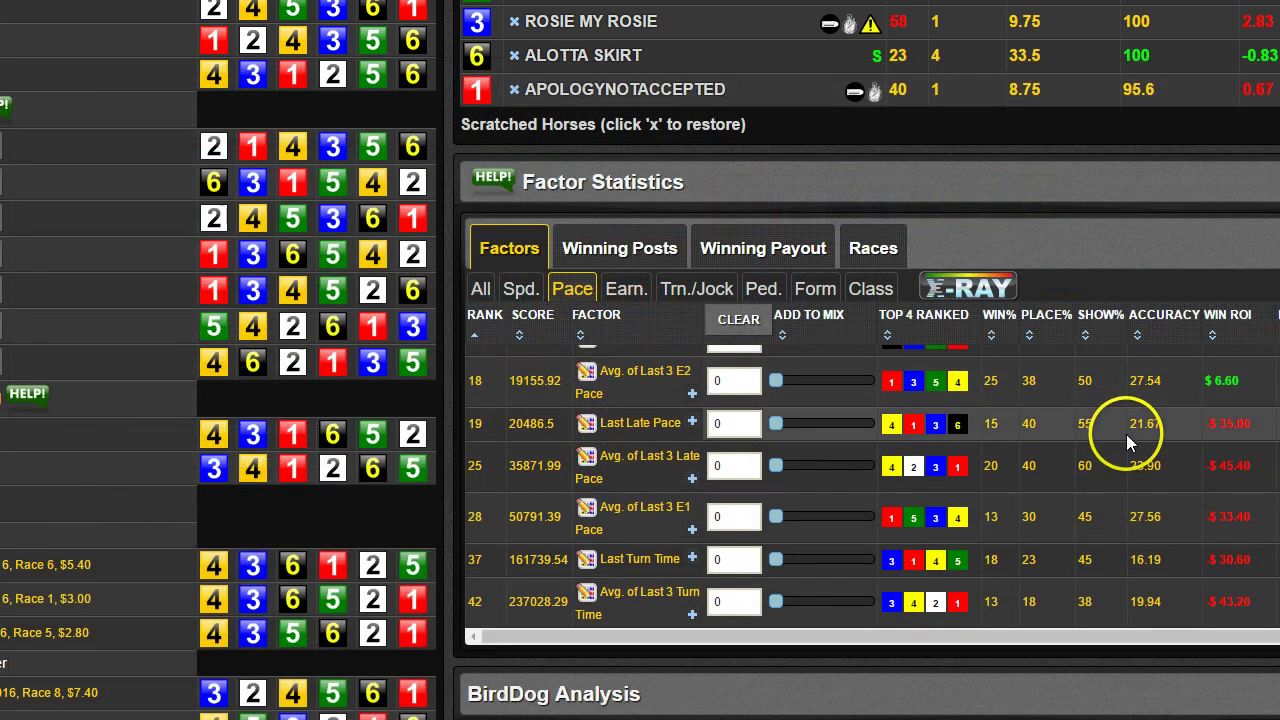
pyautogui.scroll(2, 1129, 443)
pyautogui.click(513, 390)
pyautogui.click(963, 390)
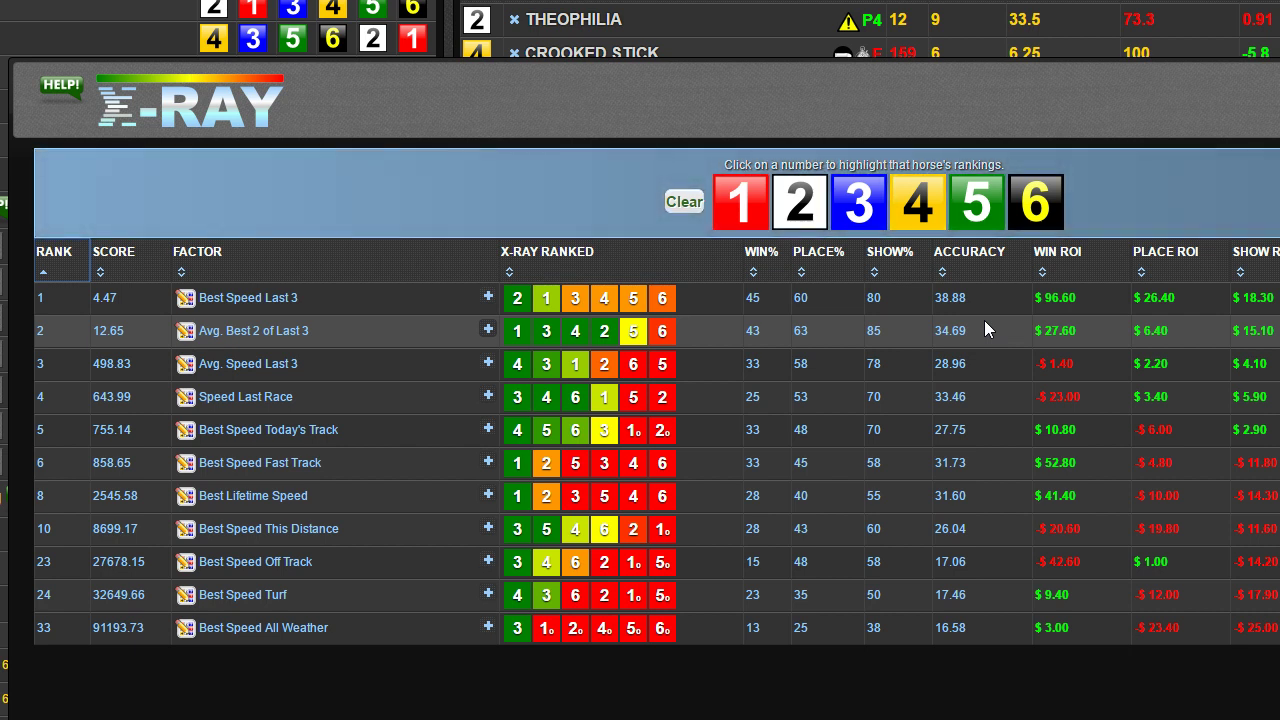
# - Highlight horse 4 to review its rankings across the Speed factors in X-Ray, and clear the highlight
pyautogui.click(918, 205)
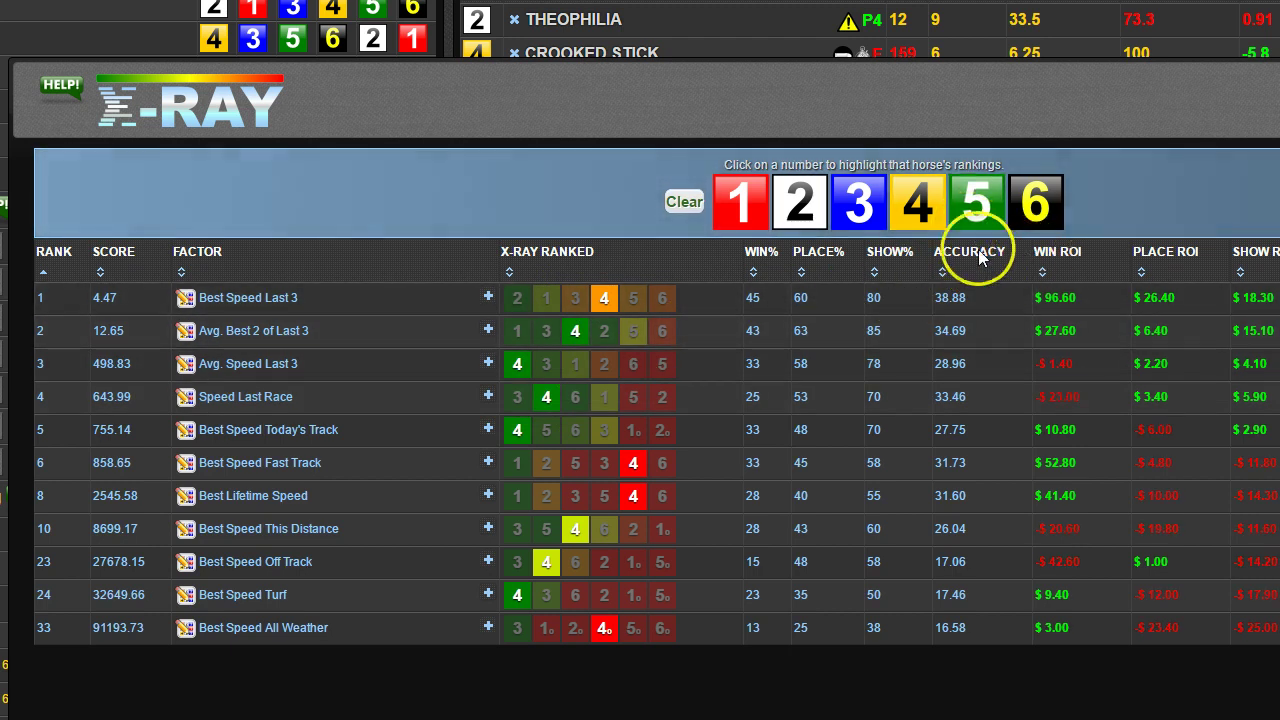
pyautogui.click(685, 202)
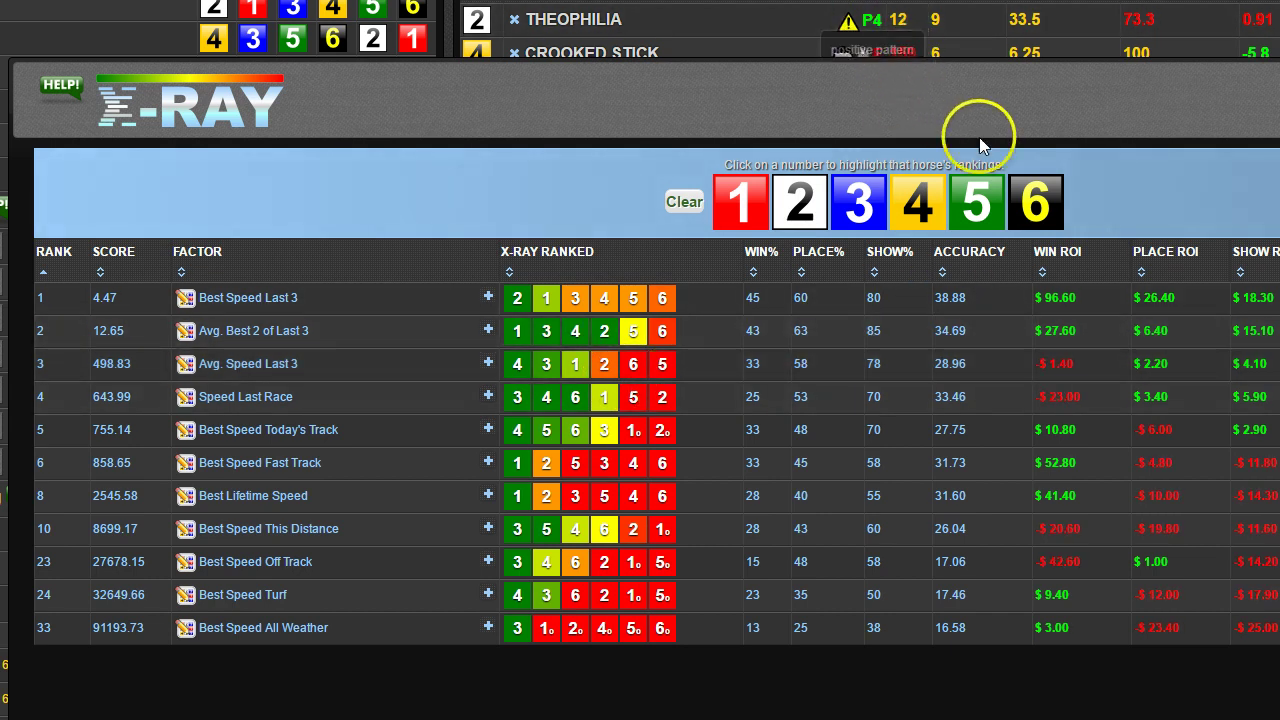
# - Sort the Speed factors in X-Ray by Win ROI, by Place ROI, and by Top 4 in descending order
pyautogui.click(1053, 264)
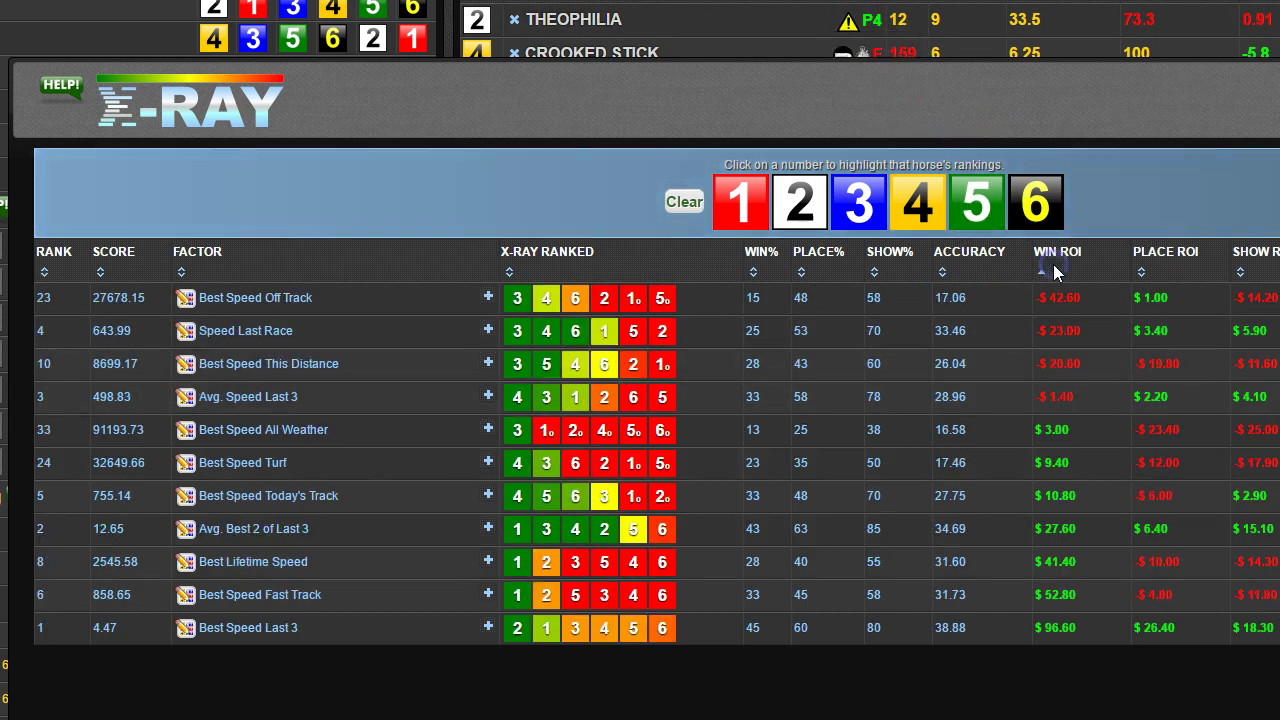
pyautogui.click(1148, 263)
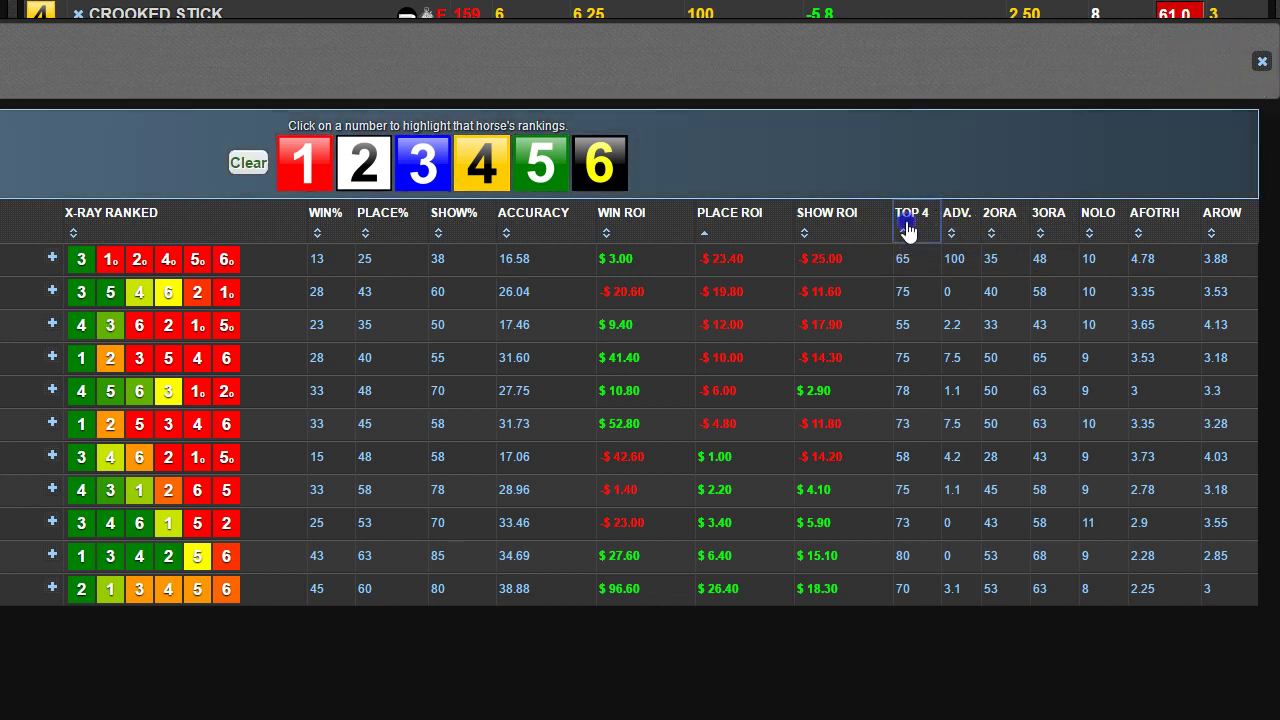
pyautogui.click(908, 228)
pyautogui.click(909, 226)
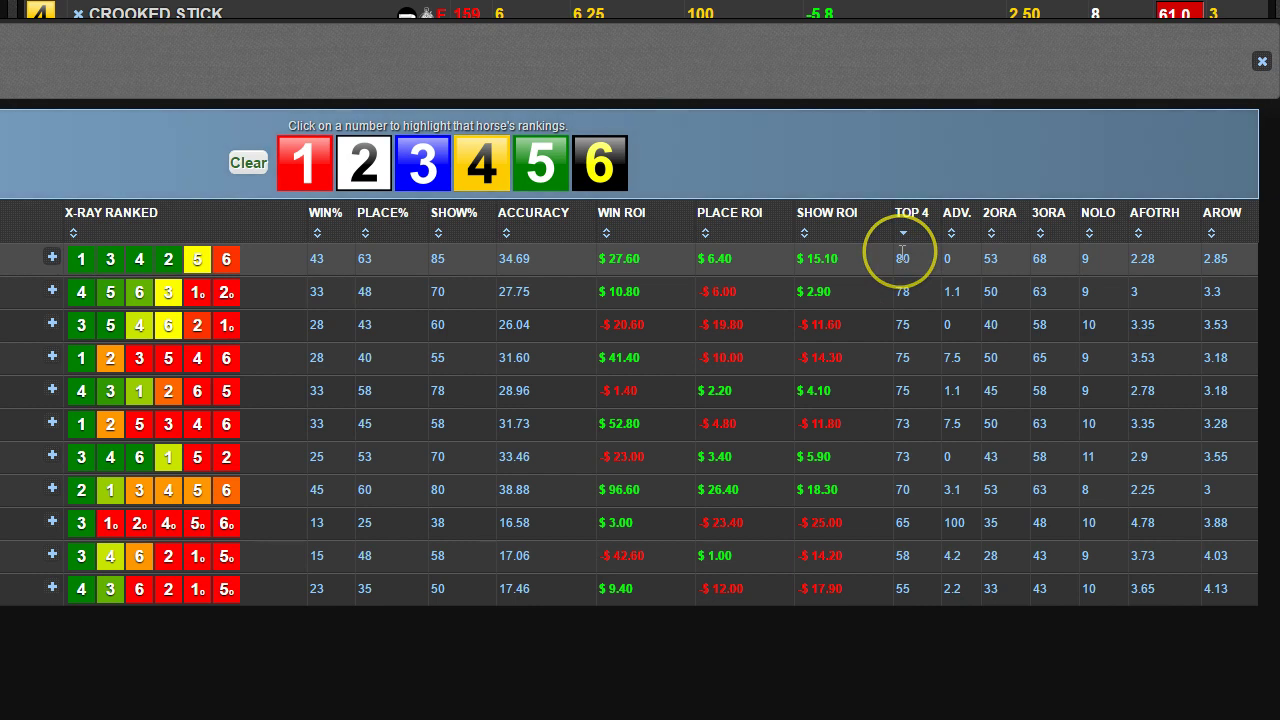